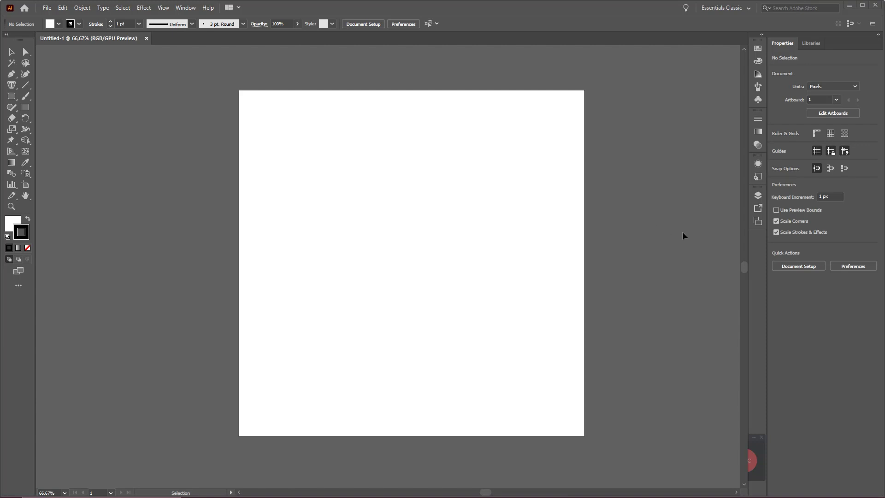
key("n")
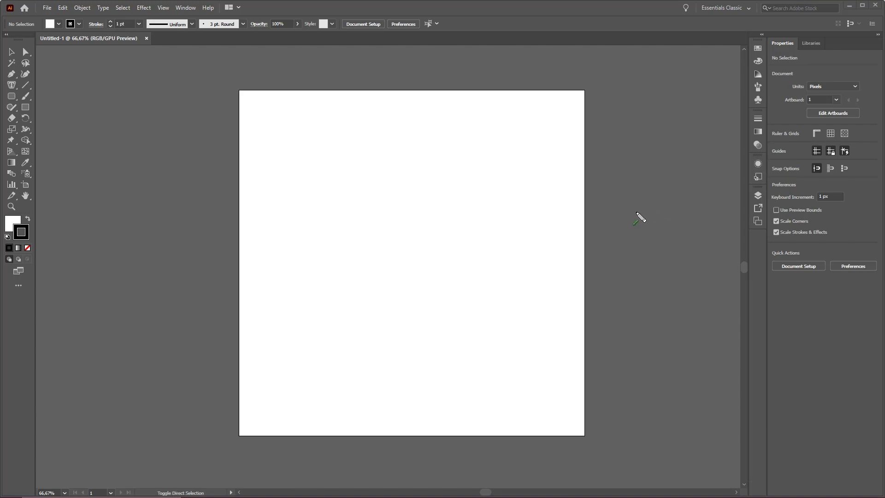
mouse_move(226, 95)
left_mouse_down()
mouse_move(620, 411)
mouse_move(600, 444)
left_mouse_up()
left_click_drag(622, 294, 718, 12)
left_click(722, 10)
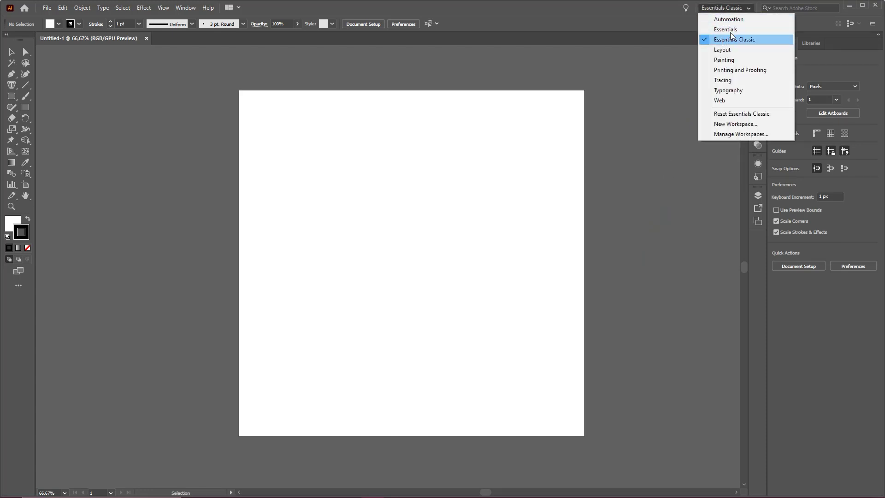
left_click(667, 121)
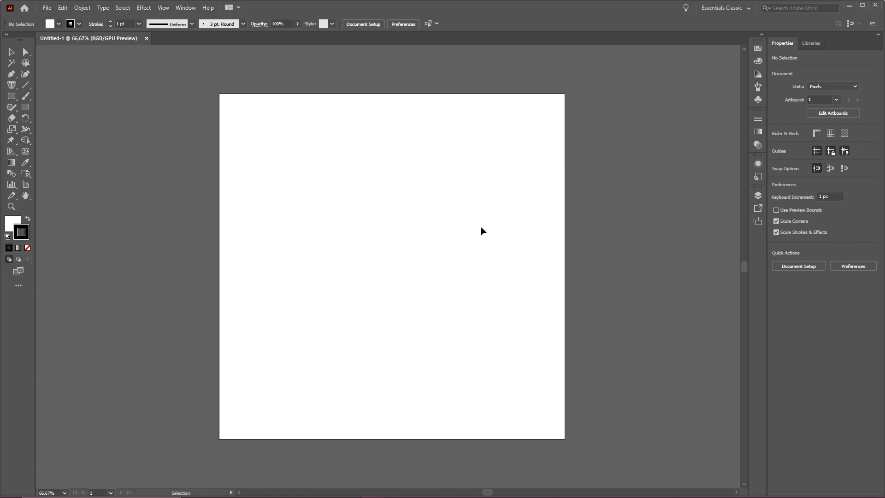
key("ctrl")
left_click_drag(456, 334, 819, 34)
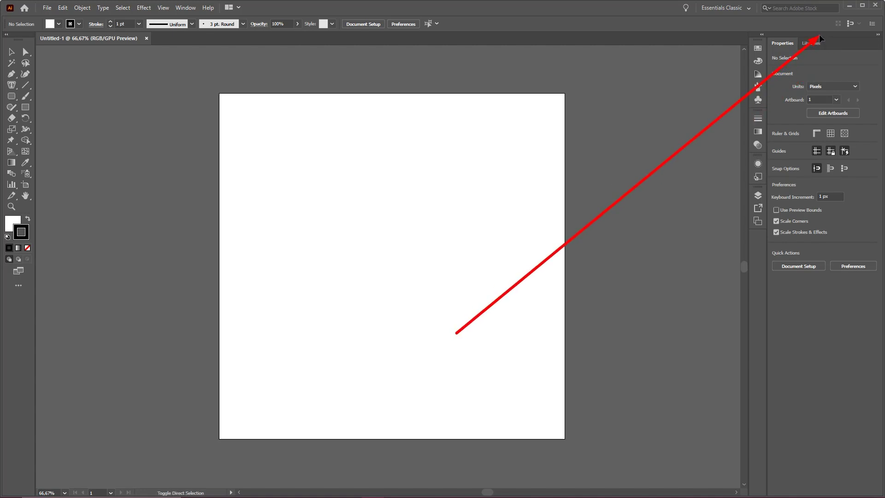
mouse_move(818, 34)
left_mouse_down()
mouse_move(403, 153)
mouse_move(549, 112)
mouse_move(348, 407)
mouse_move(541, 112)
mouse_move(466, 224)
left_mouse_up()
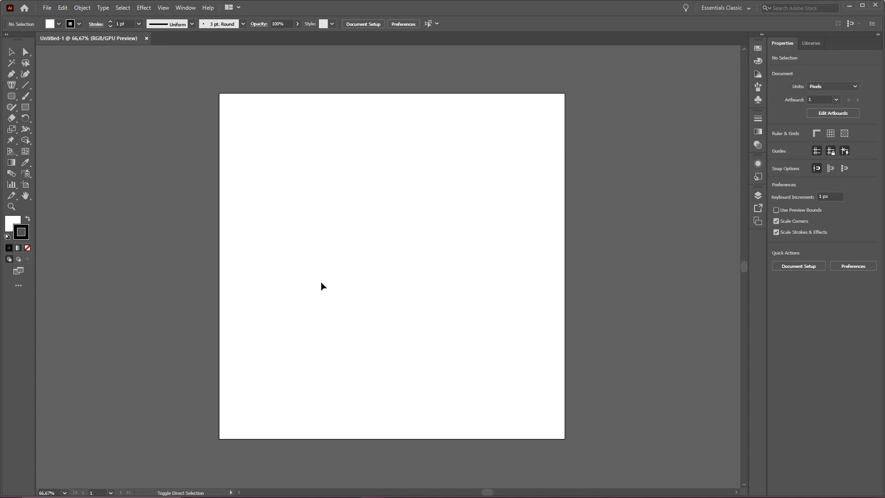
left_click_drag(284, 290, 495, 281)
mouse_move(285, 290)
left_mouse_down()
mouse_move(285, 219)
mouse_move(351, 158)
mouse_move(376, 179)
mouse_move(439, 162)
mouse_move(439, 210)
mouse_move(495, 275)
left_mouse_up()
mouse_move(374, 279)
left_mouse_down()
mouse_move(381, 237)
mouse_move(397, 279)
mouse_move(378, 332)
left_mouse_up()
left_click_drag(409, 281, 392, 346)
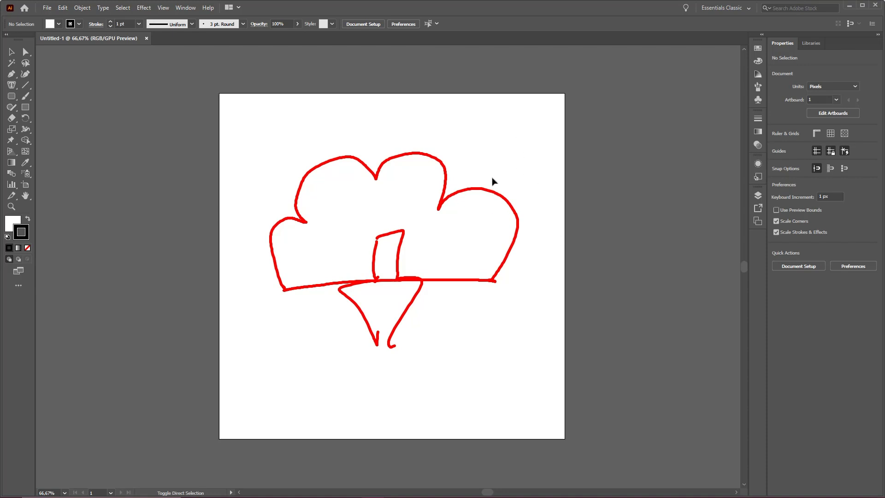
mouse_move(438, 212)
left_mouse_down()
mouse_move(445, 249)
mouse_move(467, 267)
mouse_move(501, 266)
left_mouse_up()
mouse_move(436, 220)
left_mouse_down()
mouse_move(387, 226)
mouse_move(370, 184)
mouse_move(362, 221)
mouse_move(342, 231)
mouse_move(309, 226)
mouse_move(332, 253)
mouse_move(320, 283)
left_mouse_up()
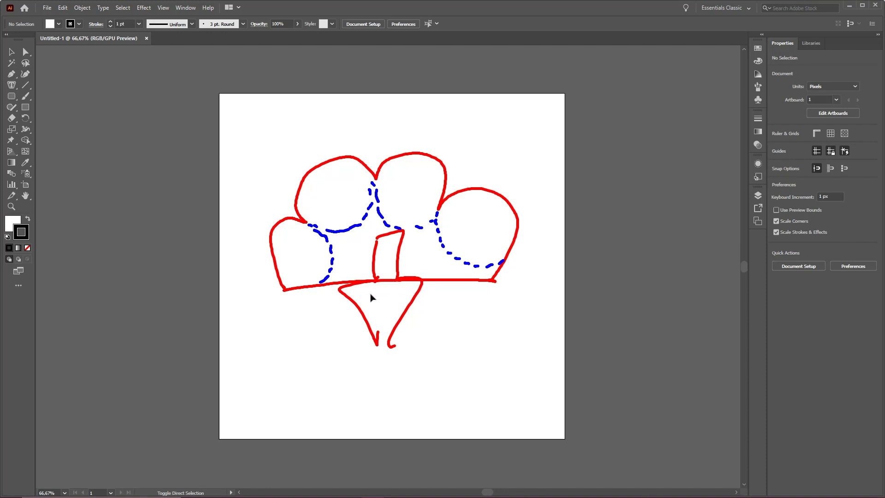
mouse_move(345, 291)
left_mouse_down()
mouse_move(407, 279)
mouse_move(411, 302)
mouse_move(390, 345)
mouse_move(345, 291)
mouse_move(374, 280)
mouse_move(376, 237)
mouse_move(401, 234)
mouse_move(399, 271)
mouse_move(381, 280)
left_mouse_up()
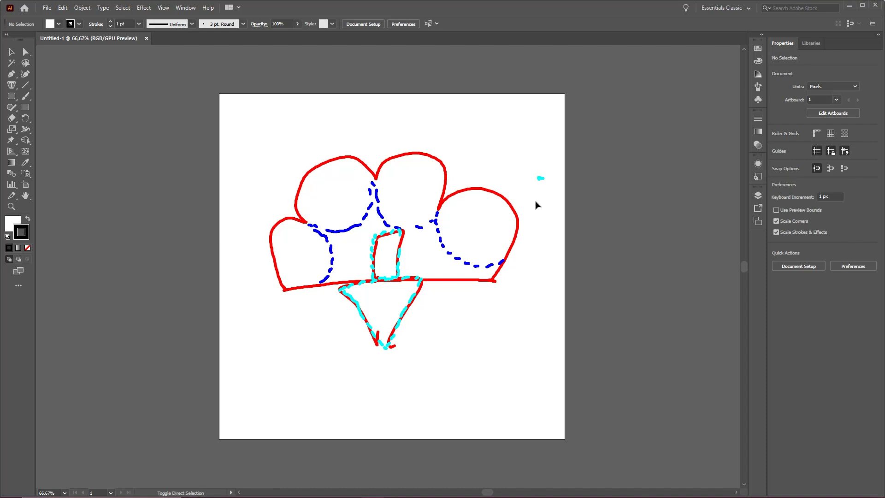
key("ctrl+a")
key("Delete")
key("ctrl")
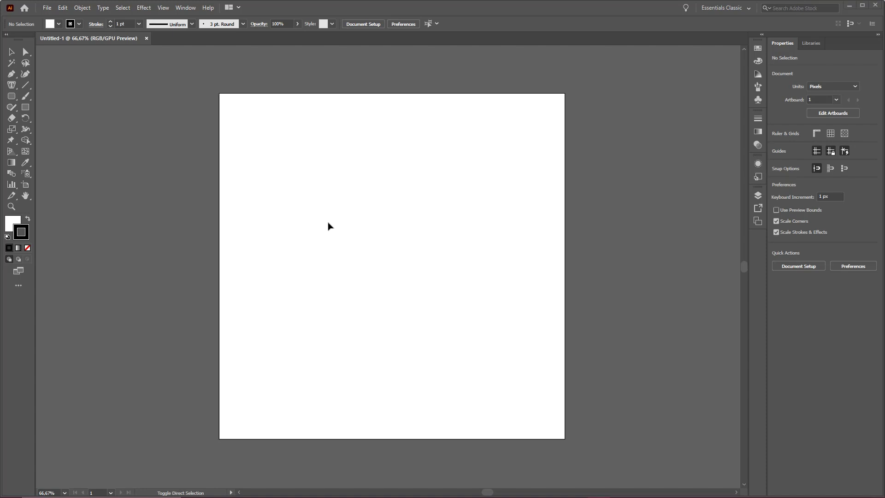
- Draw a circle about 329 px in diameter near the middle of the artboard with the Ellipse tool
left_click_drag(249, 233, 17, 90)
left_click_drag(12, 100, 53, 107)
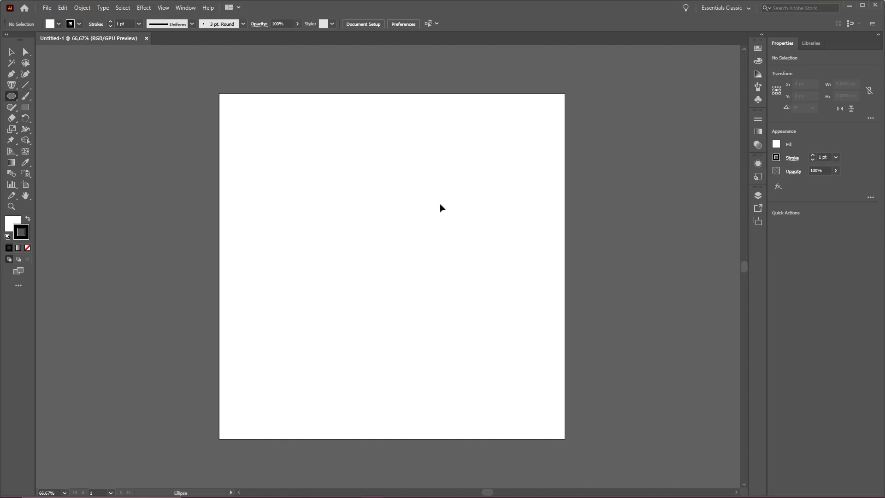
left_click(345, 203)
key("Escape")
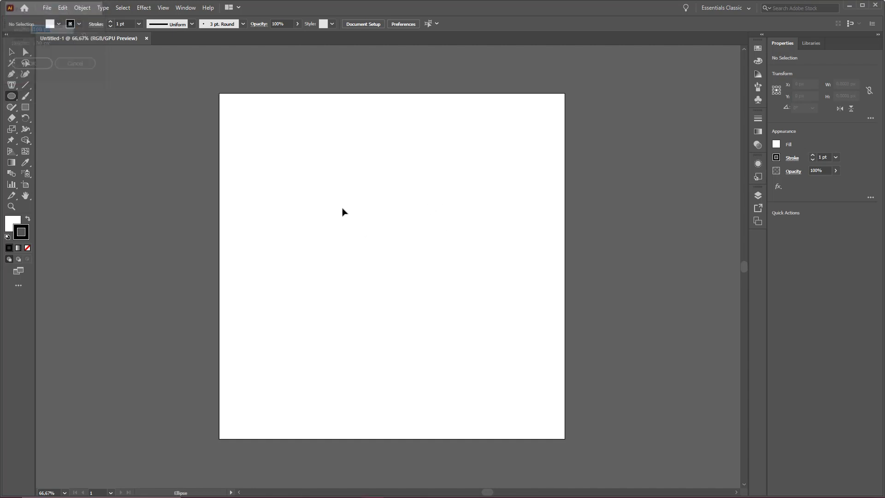
left_click_drag(353, 208, 470, 313)
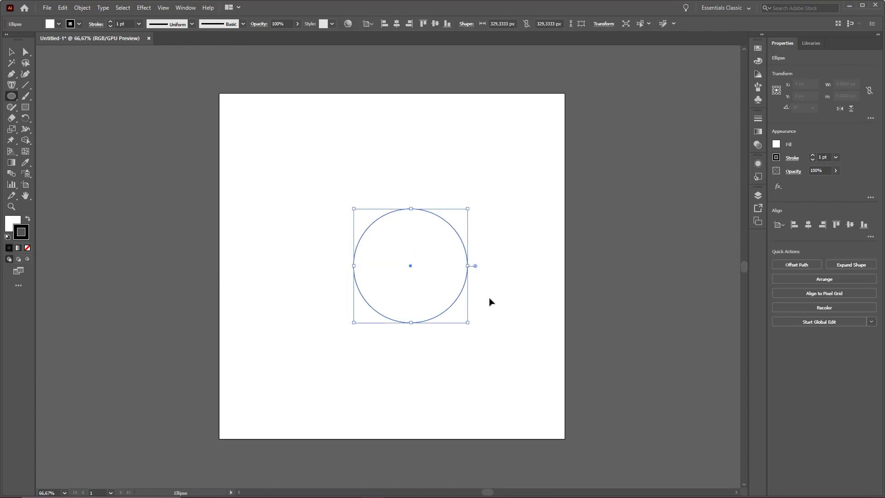
- Move the circle up and to the right, and add two overlapping copies stepping diagonally down to the left
key("v")
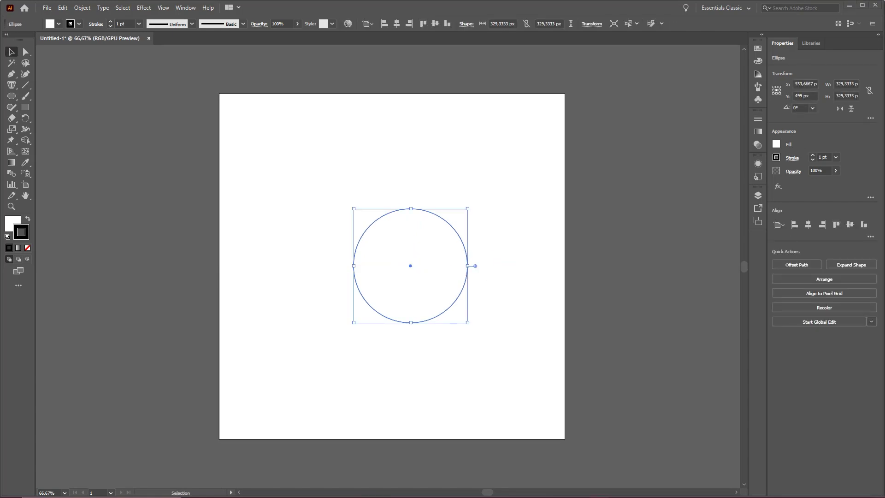
key("ctrl")
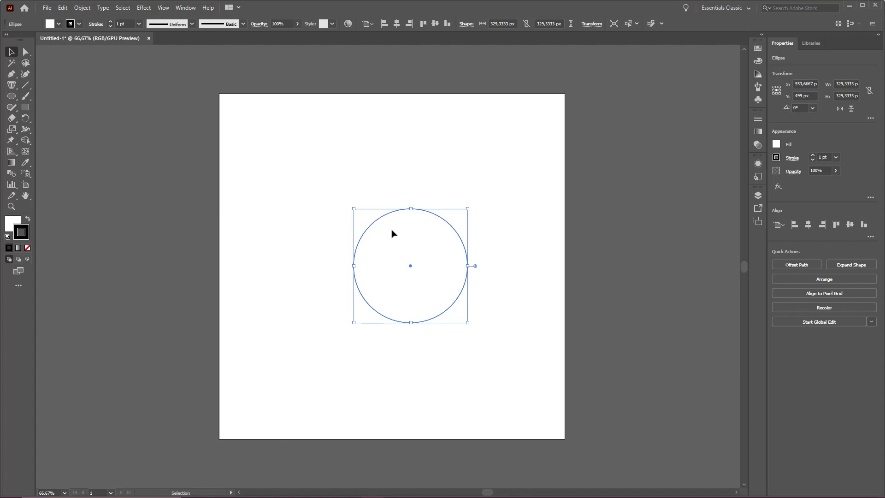
left_click_drag(392, 234, 461, 177)
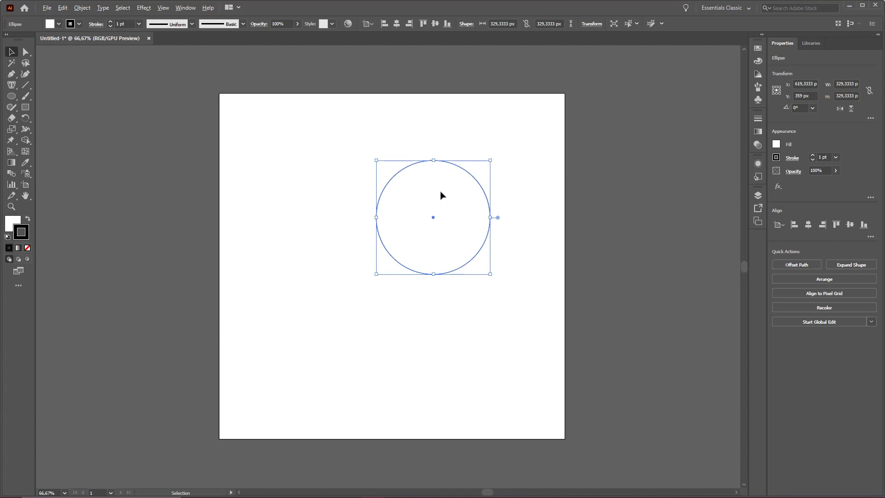
left_click_drag(441, 190, 382, 221)
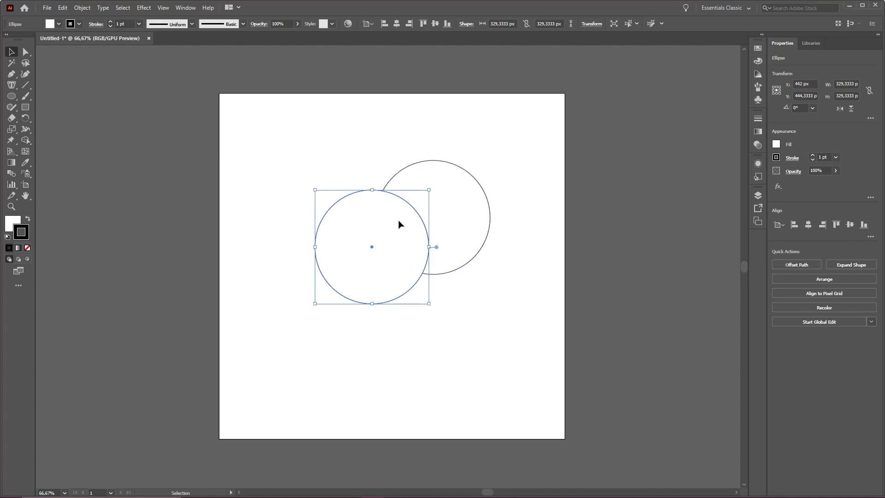
left_click_drag(389, 223, 342, 258)
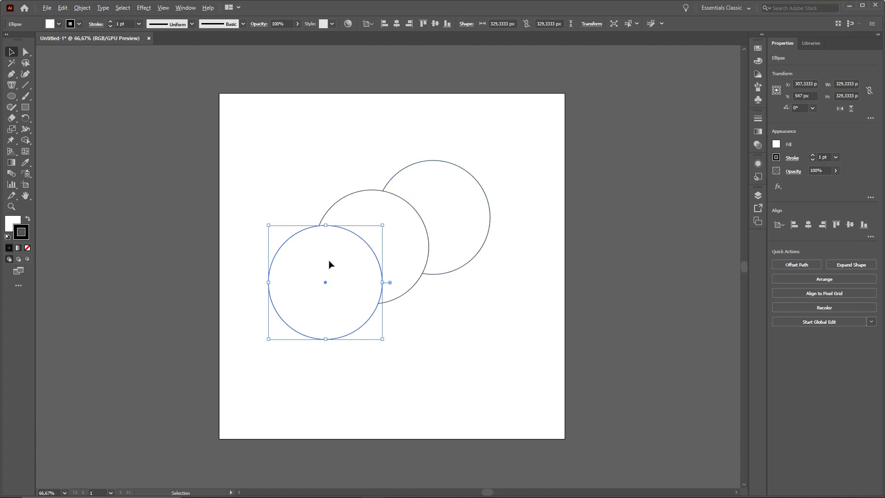
left_click_drag(327, 262, 500, 268)
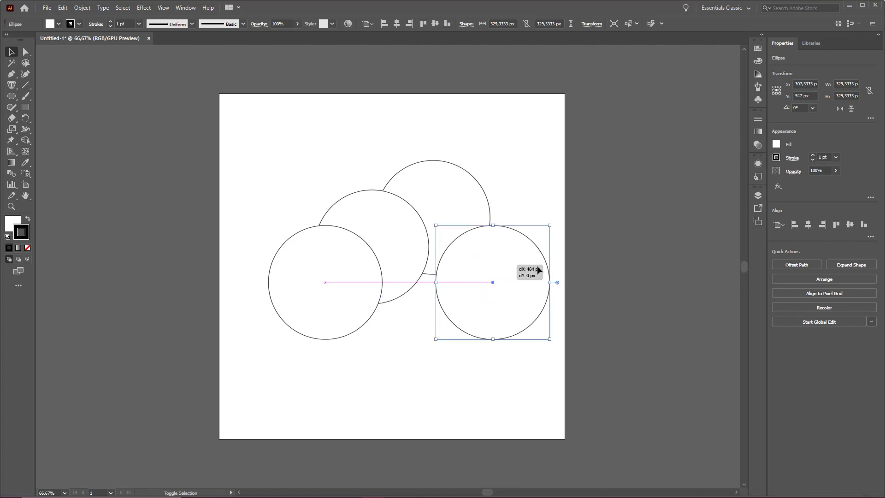
left_click(541, 196)
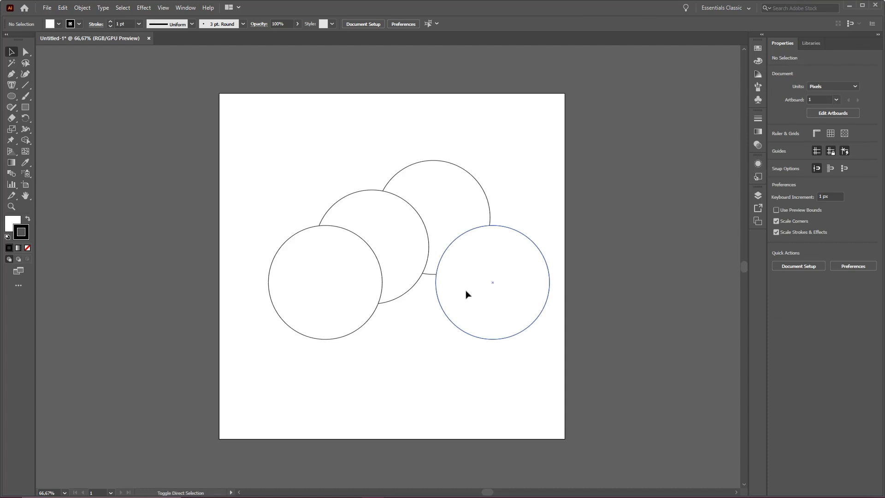
left_click_drag(306, 340, 511, 343)
left_click(530, 249)
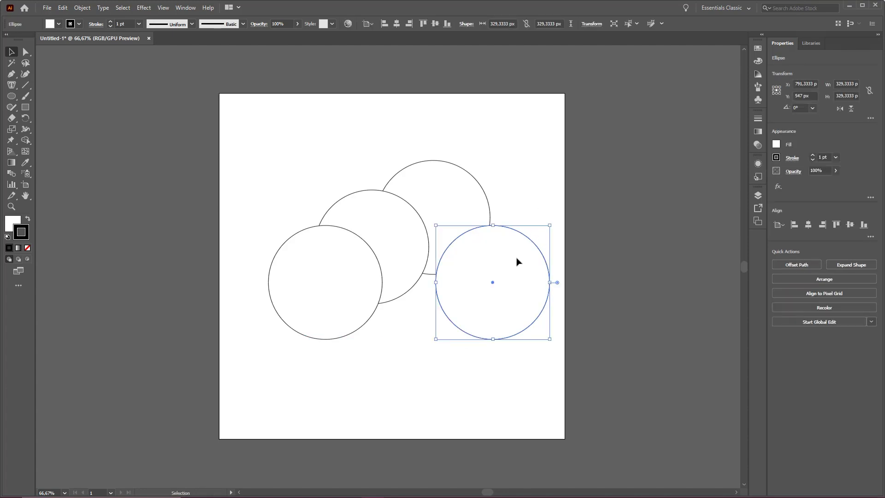
key("Delete")
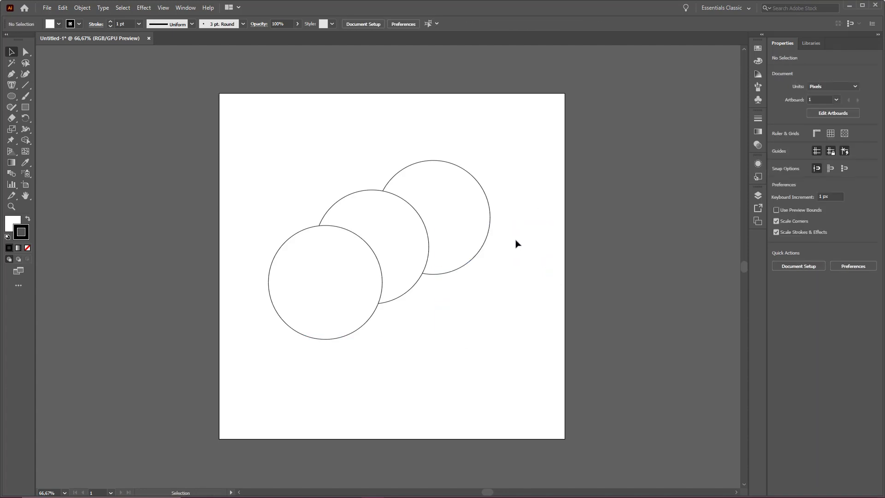
- Duplicate the lowest circle horizontally to the right so the copy sits level with it, and clear the selection
left_click(323, 261)
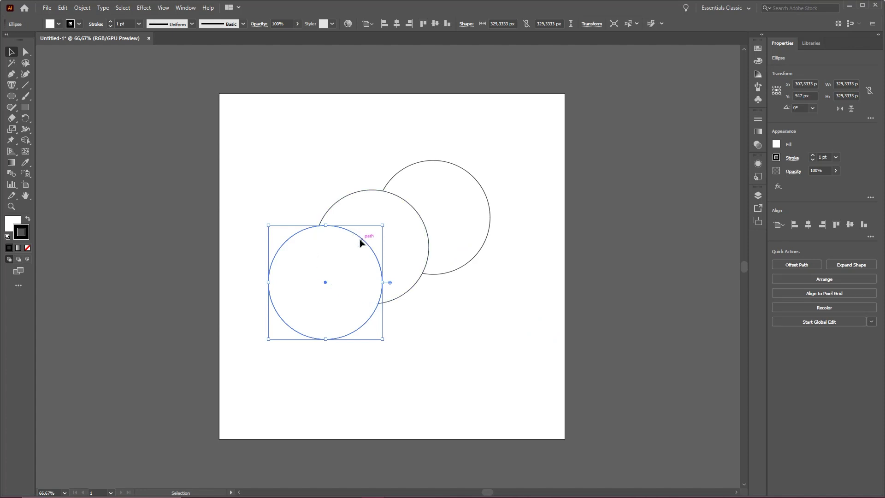
key("shift")
left_click(331, 252, "shift")
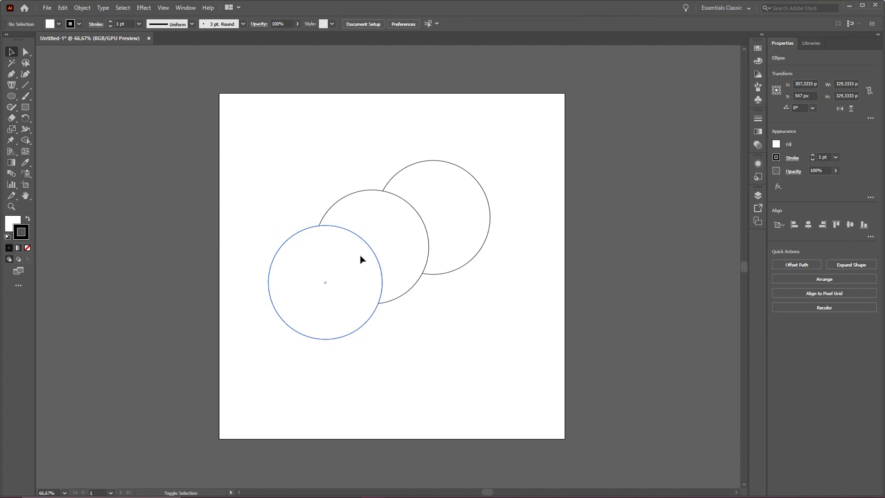
left_click(336, 258)
left_click(335, 257, "shift")
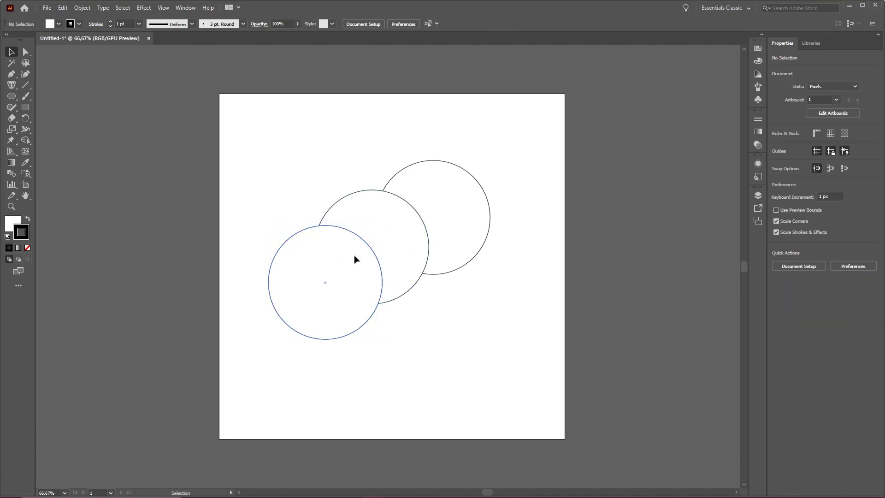
left_click(339, 252)
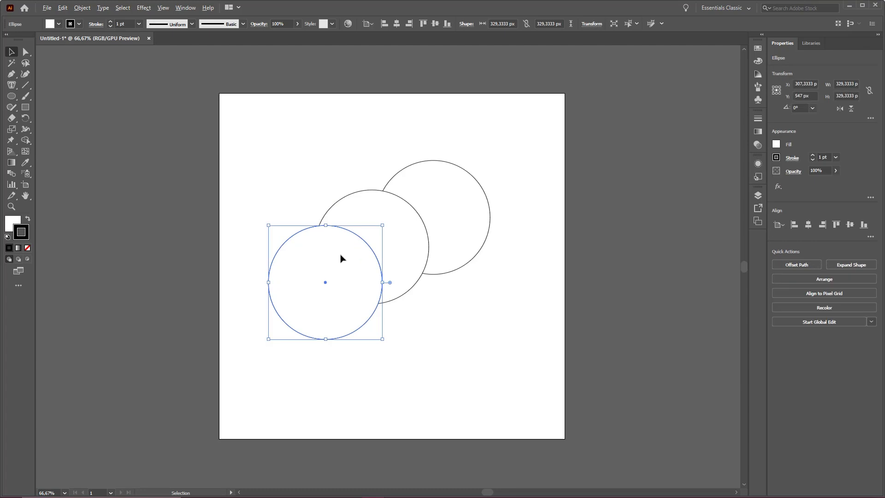
left_click_drag(344, 256, 503, 265)
key("ctrl+shift+a")
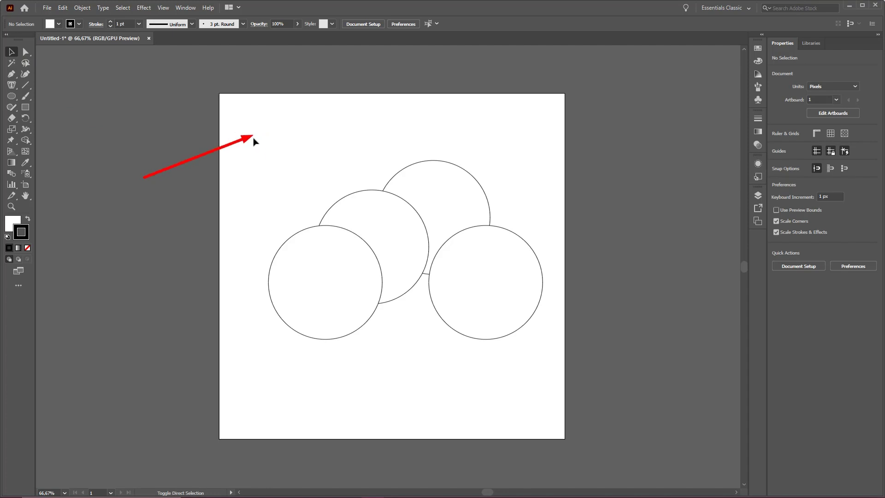
- Unite all four overlapping circles into a single cloud shape and deselect it
left_click_drag(237, 126, 561, 357)
key("ctrl")
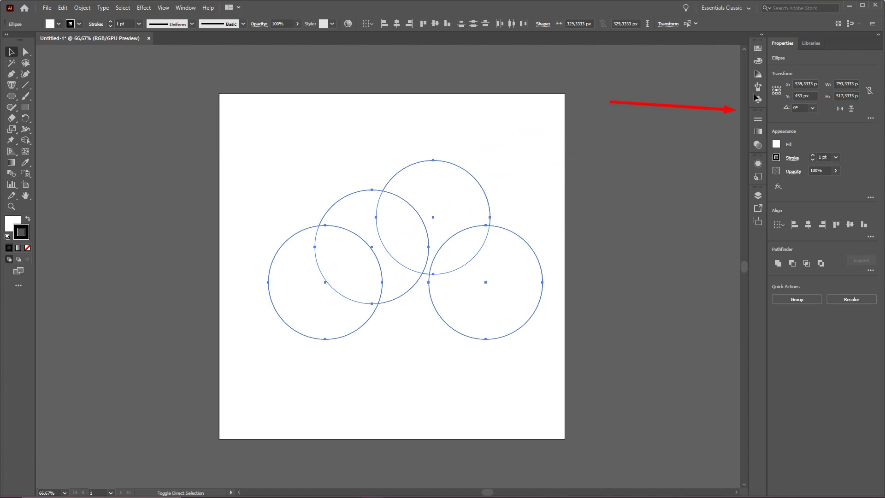
left_click(778, 263)
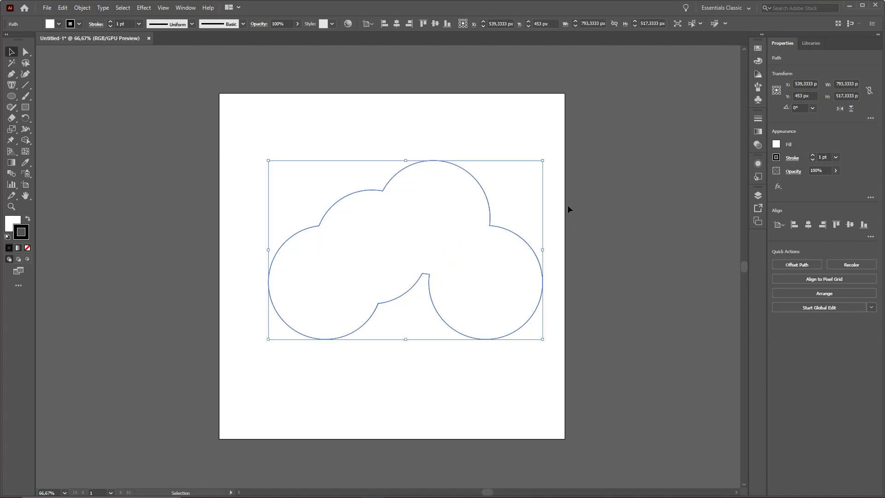
left_click(538, 177)
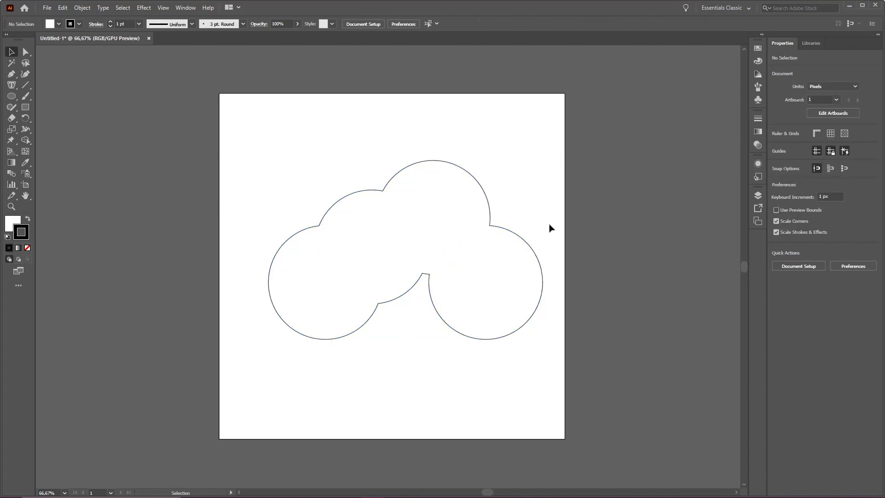
key("ctrl")
mouse_move(308, 342)
left_mouse_down()
mouse_move(505, 342)
mouse_move(546, 268)
mouse_move(487, 227)
mouse_move(477, 169)
mouse_move(349, 191)
mouse_move(301, 231)
mouse_move(339, 333)
left_mouse_up()
left_click_drag(366, 431, 415, 312)
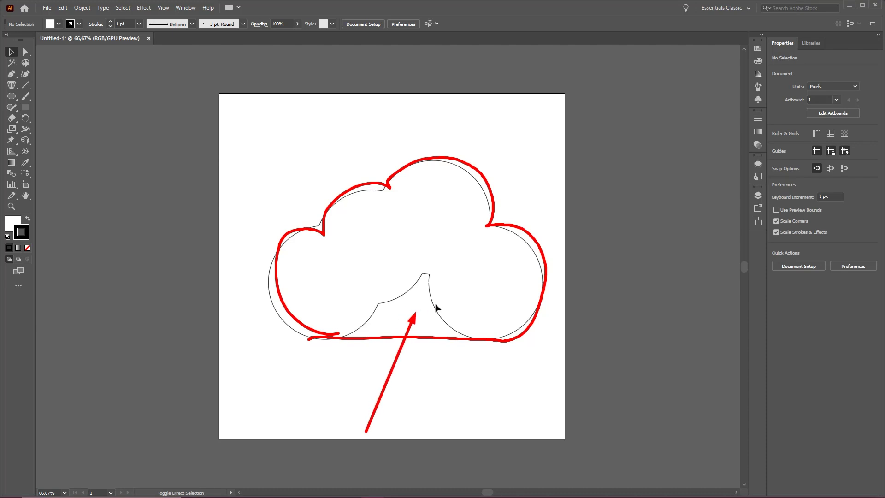
key("Escape")
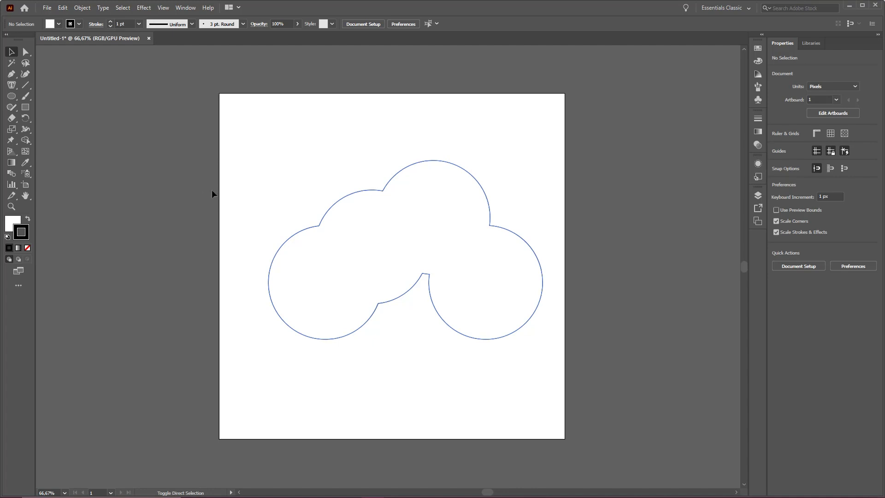
- Activate the Pen tool for drawing straight segments across the cloud's open base
mouse_move(237, 207)
left_mouse_down()
mouse_move(37, 77)
mouse_move(11, 74)
mouse_move(48, 71)
left_mouse_up()
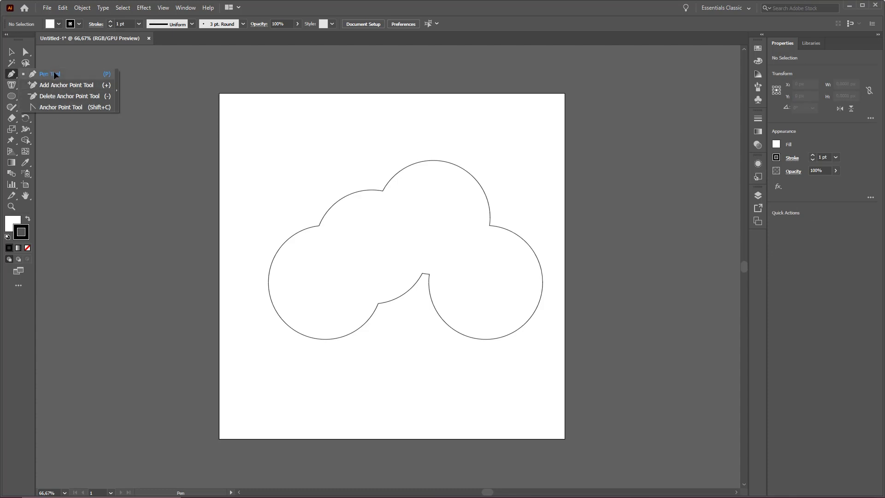
mouse_move(54, 71)
left_mouse_down()
mouse_move(51, 88)
mouse_move(54, 72)
left_mouse_up()
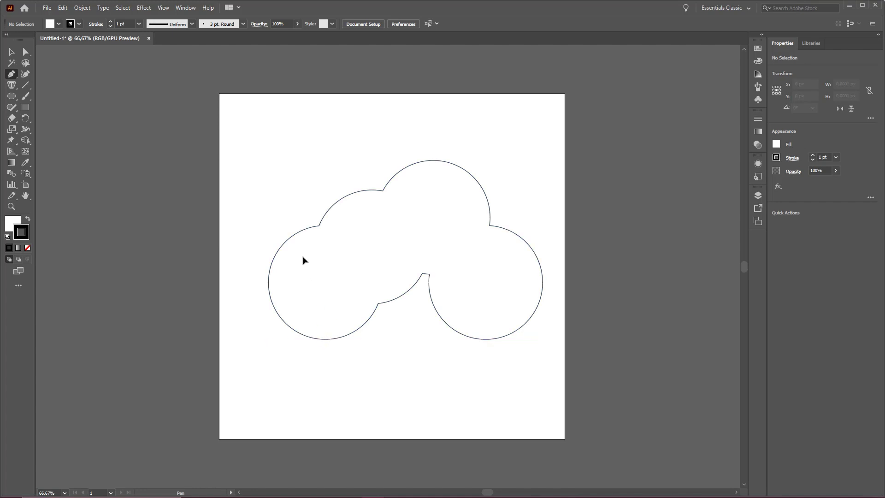
mouse_move(321, 232)
left_mouse_down()
mouse_move(274, 288)
mouse_move(374, 267)
mouse_move(274, 274)
left_mouse_up()
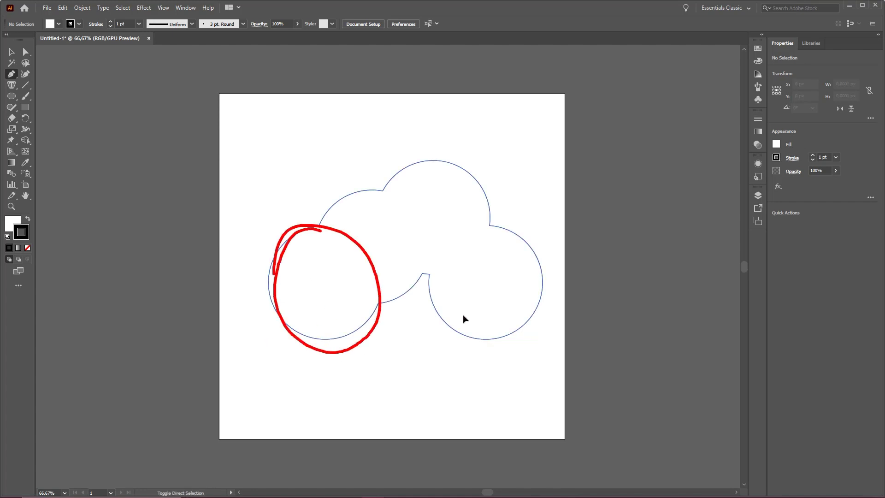
left_click_drag(481, 226, 432, 321)
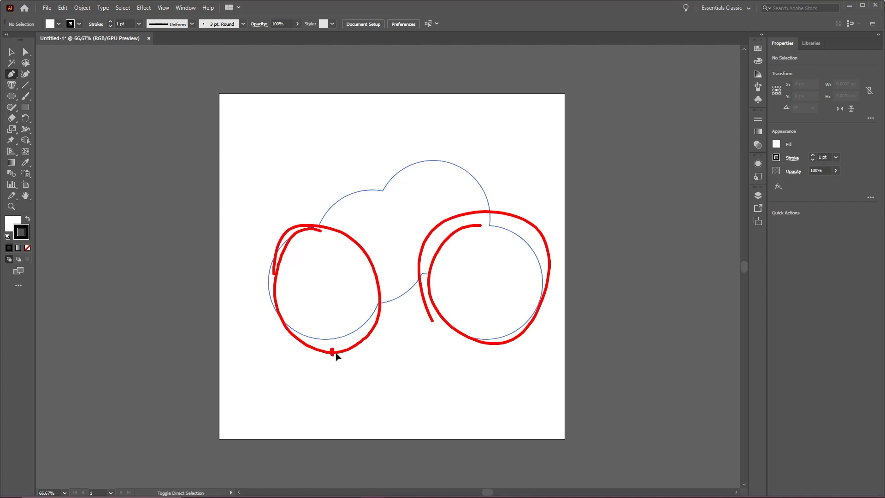
left_click_drag(337, 355, 344, 357)
left_click_drag(498, 344, 499, 349)
key("Escape")
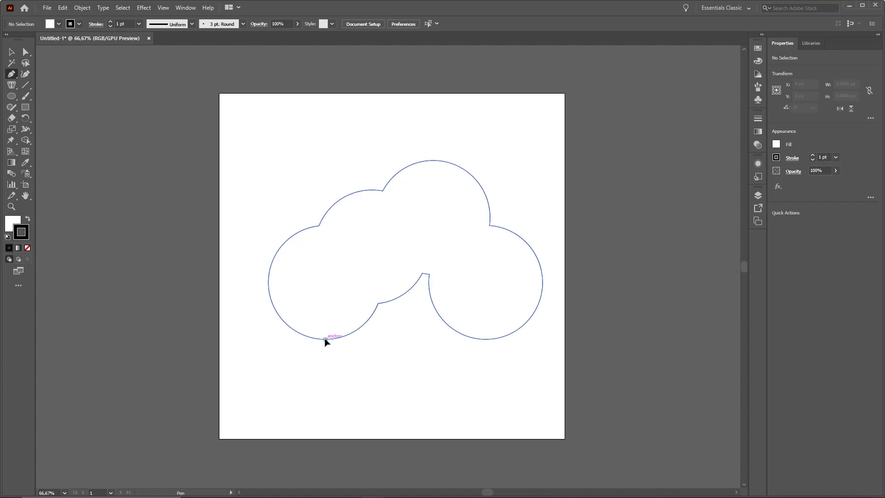
- Draw a closed five-point shape inside the cloud, its base about 464 px wide joining the two outer circles' bottom anchors, and deselect it
mouse_move(325, 341)
left_mouse_down()
mouse_move(362, 355)
mouse_move(358, 386)
mouse_move(297, 347)
mouse_move(330, 346)
left_mouse_up()
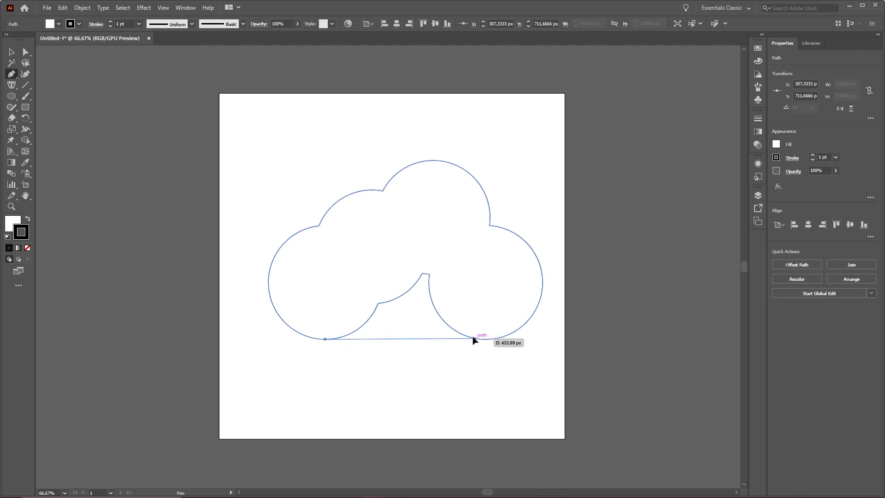
left_click_drag(325, 339, 312, 347)
left_click(326, 339)
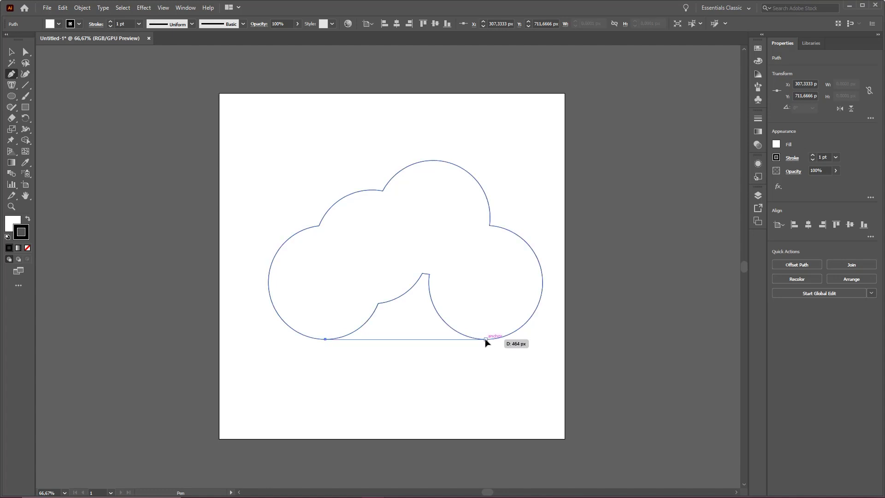
left_click_drag(487, 340, 409, 208)
left_click(412, 212)
mouse_move(331, 271)
left_mouse_down()
mouse_move(338, 274)
mouse_move(336, 257)
mouse_move(517, 281)
mouse_move(399, 229)
mouse_move(451, 291)
mouse_move(386, 318)
mouse_move(395, 281)
mouse_move(416, 269)
mouse_move(376, 277)
mouse_move(489, 277)
mouse_move(428, 198)
mouse_move(379, 223)
mouse_move(332, 271)
left_mouse_up()
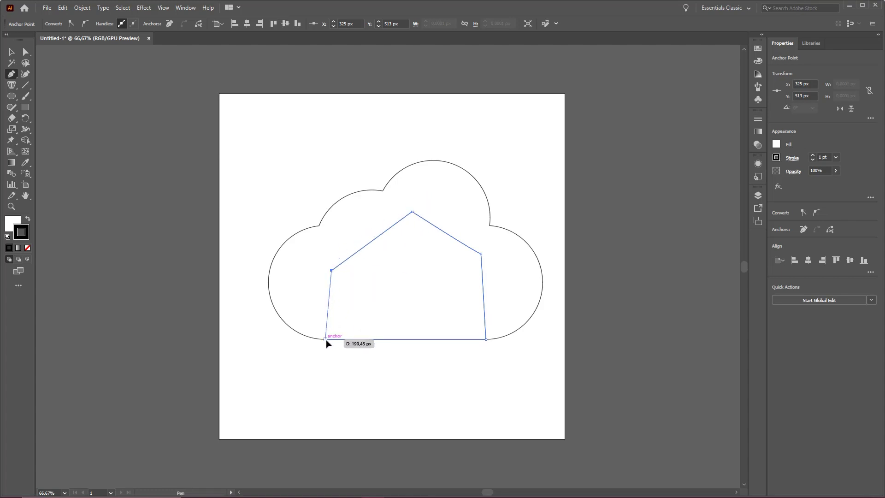
left_click(325, 340)
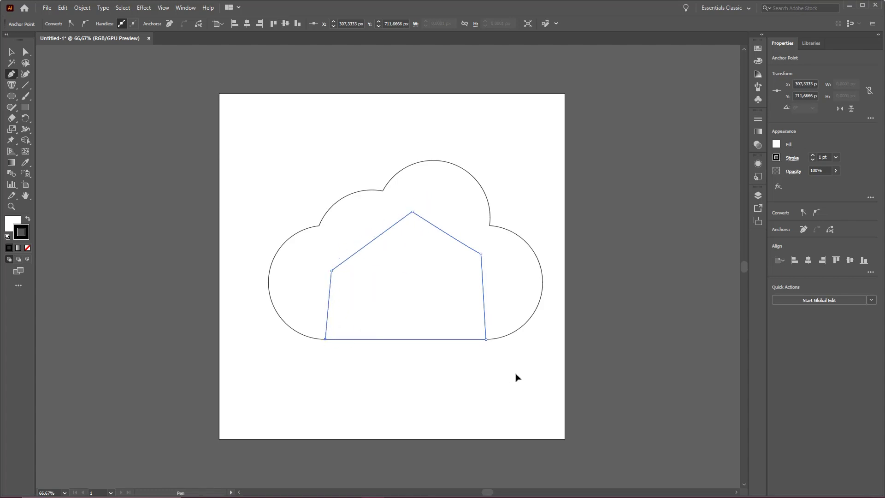
key("v")
left_click(531, 384)
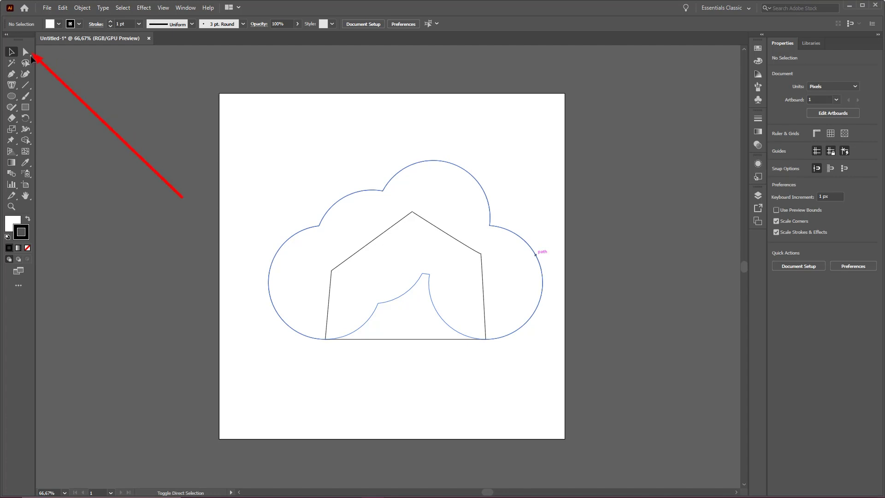
- Unite the five-point shape with the cloud into one flat-bottomed outline and clear the selection
left_click_drag(326, 210, 640, 408)
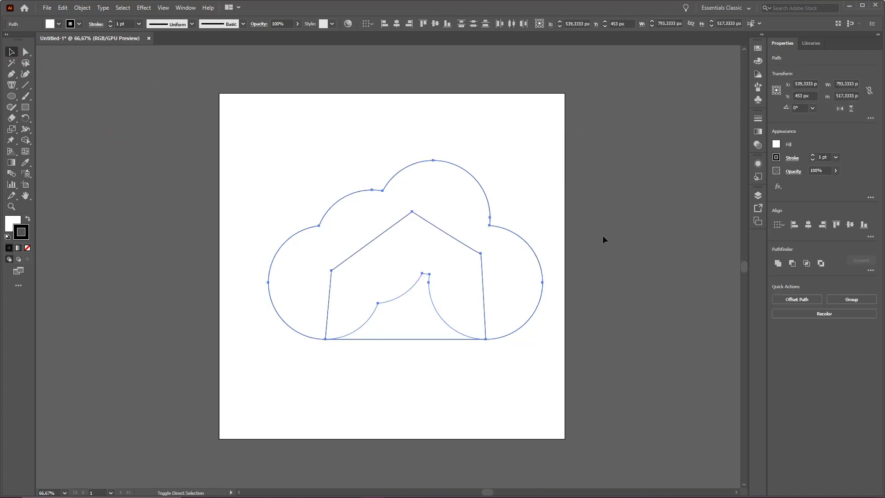
left_click(779, 265)
left_click(625, 197)
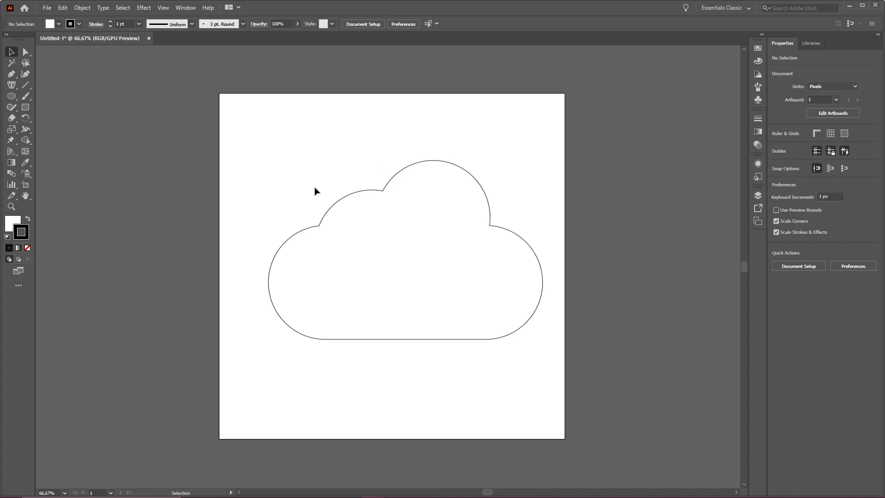
- Set the cloud outline's stroke weight to 40 pt and deselect it
left_click_drag(231, 120, 606, 372)
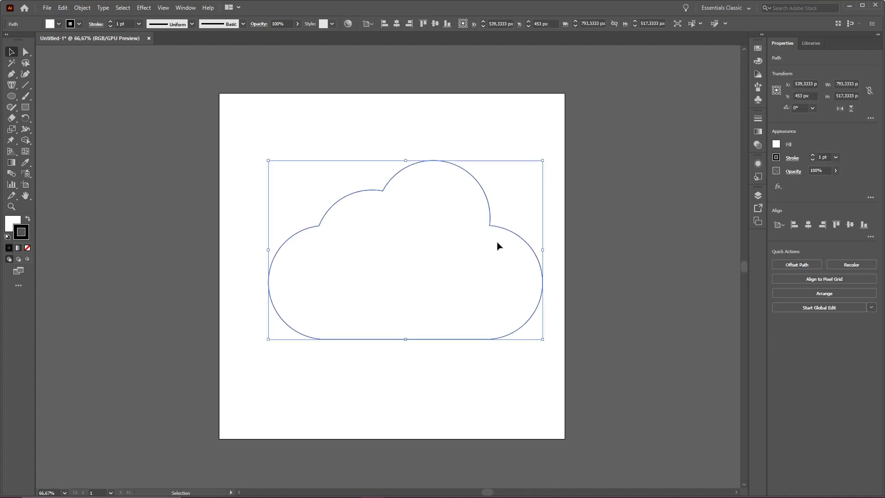
key("ctrl")
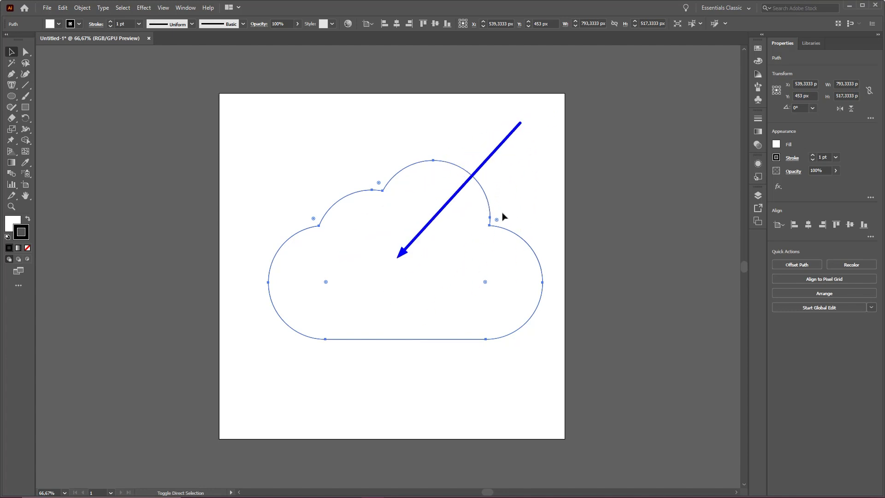
left_click(760, 123)
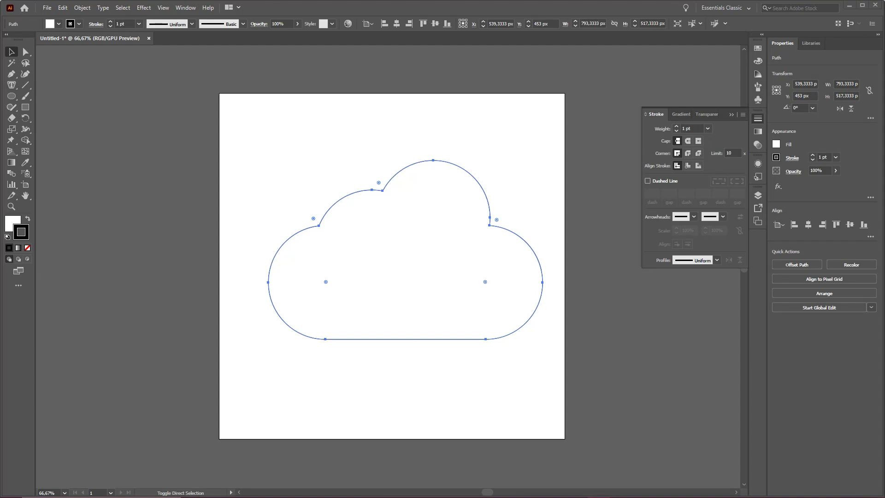
key("v")
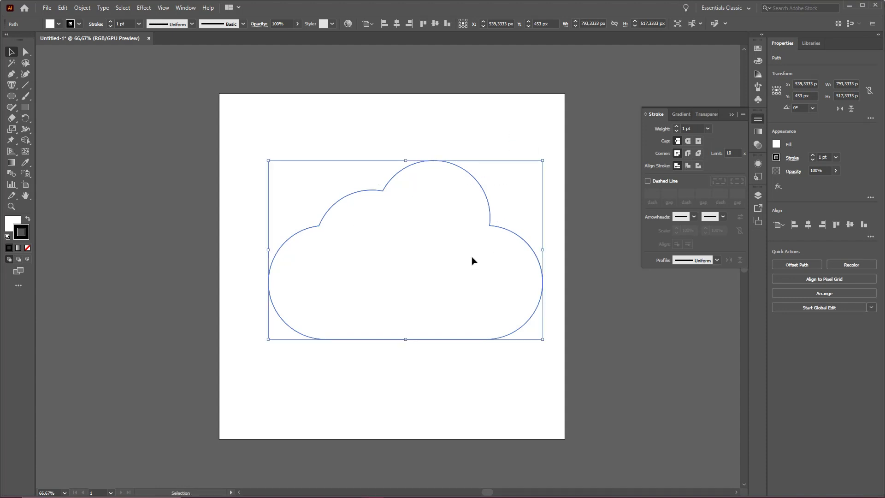
key("ctrl")
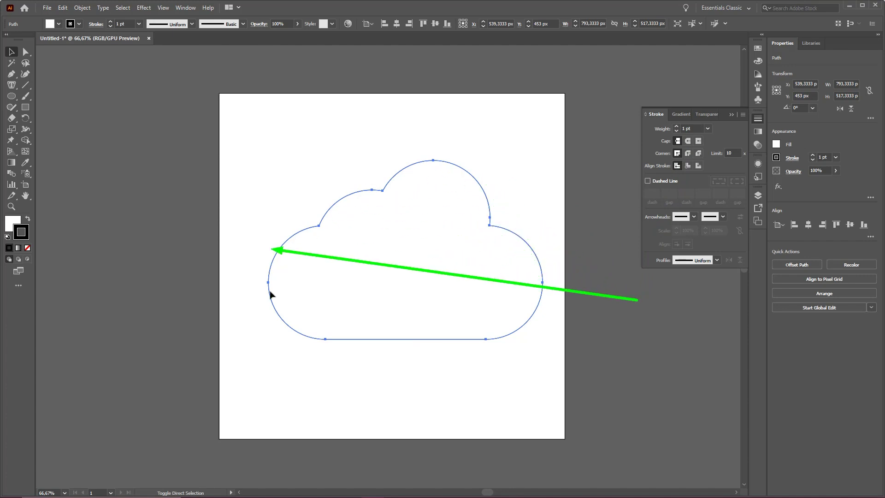
left_click(689, 130)
type("40")
key("Return")
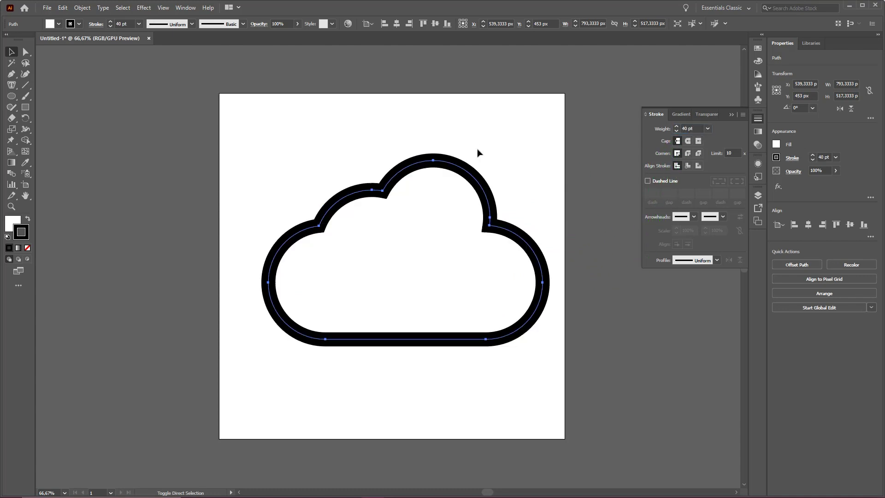
left_click(540, 154)
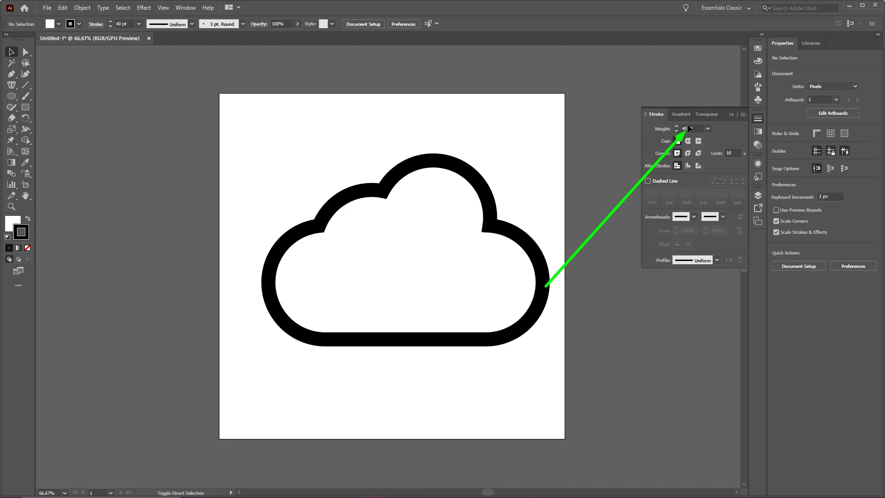
left_click(514, 174)
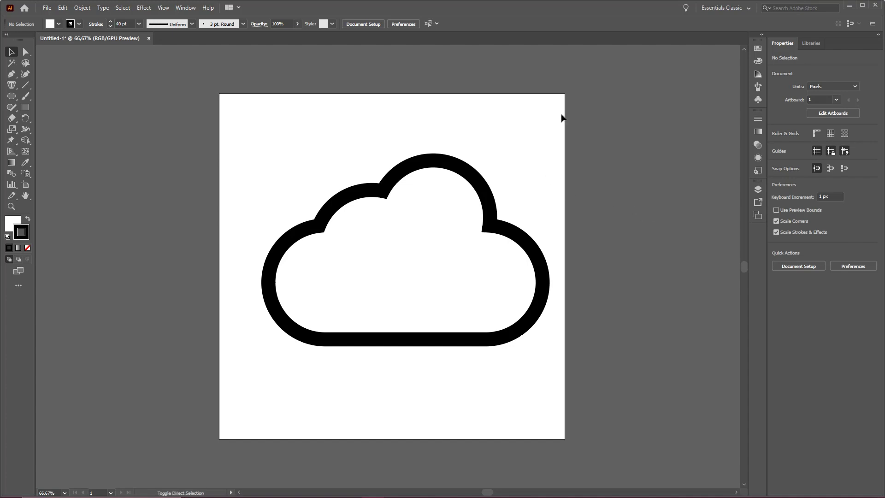
mouse_move(562, 115)
left_mouse_down()
mouse_move(452, 275)
mouse_move(433, 263)
mouse_move(553, 184)
mouse_move(542, 182)
left_mouse_up()
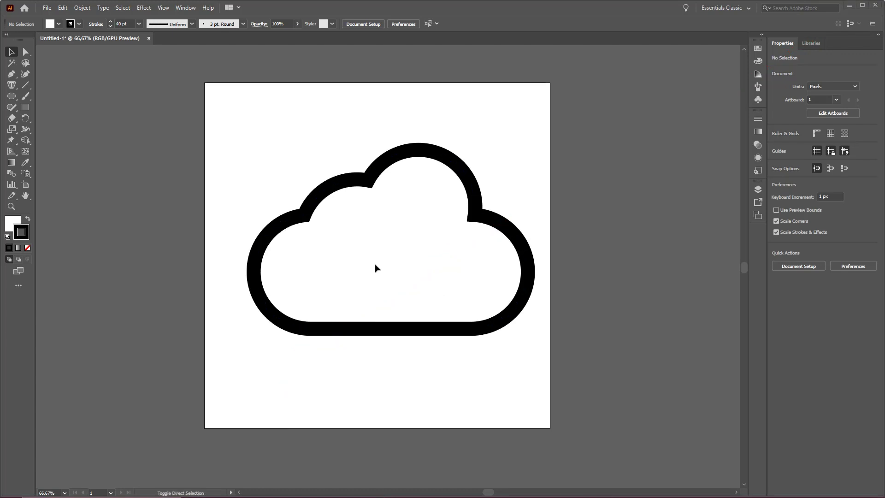
mouse_move(371, 240)
left_mouse_down()
mouse_move(375, 260)
mouse_move(395, 248)
mouse_move(402, 291)
left_mouse_up()
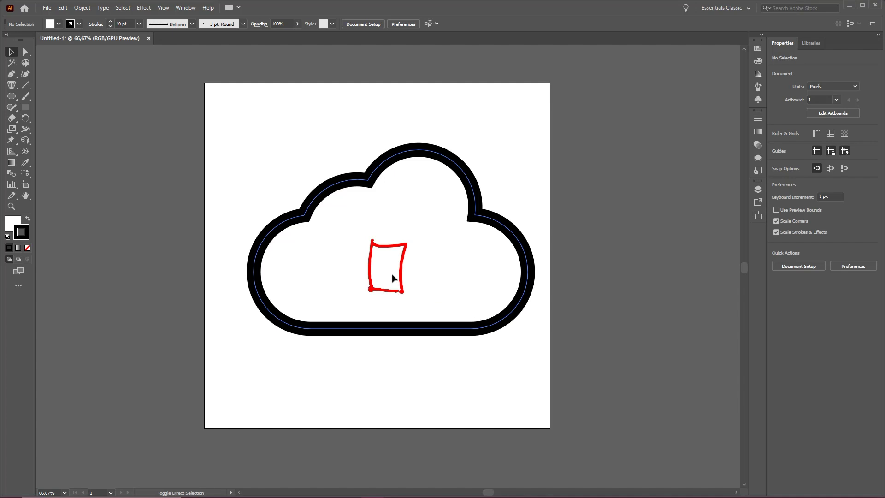
mouse_move(346, 291)
left_mouse_down()
mouse_move(442, 290)
mouse_move(389, 395)
left_mouse_up()
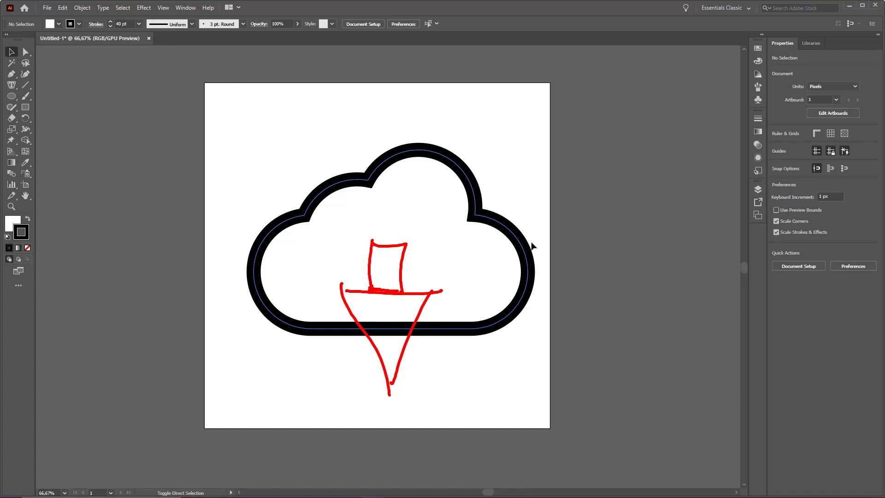
key("Escape")
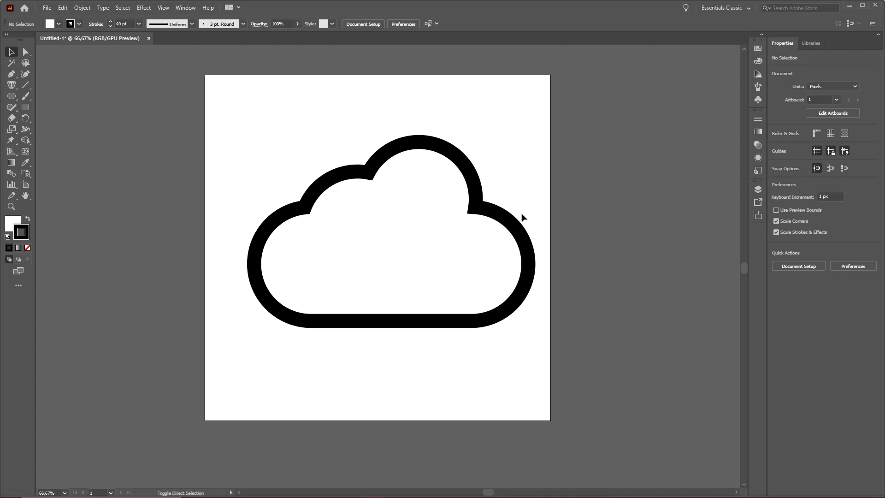
left_click_drag(400, 274, 124, 144)
left_click_drag(70, 123, 16, 98)
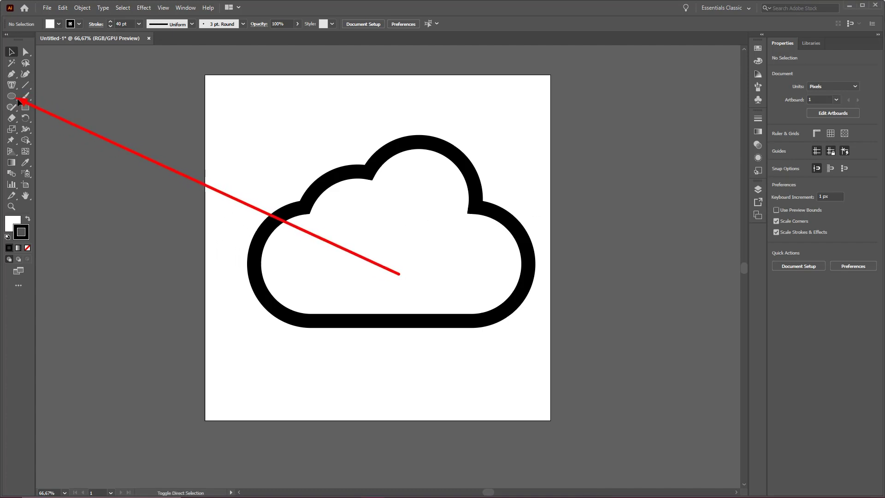
- Draw an upright triangle about 263 by 228 px inside the cloud with the Polygon tool and deselect it
left_click(12, 96)
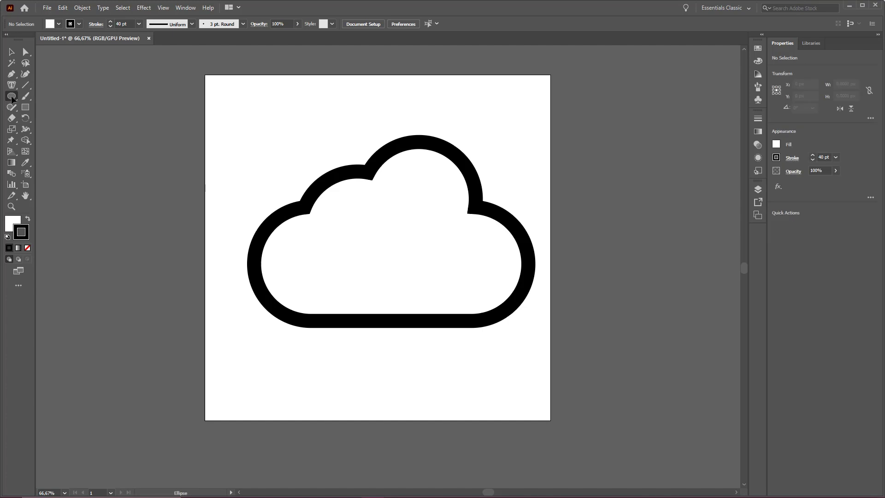
left_click(12, 97)
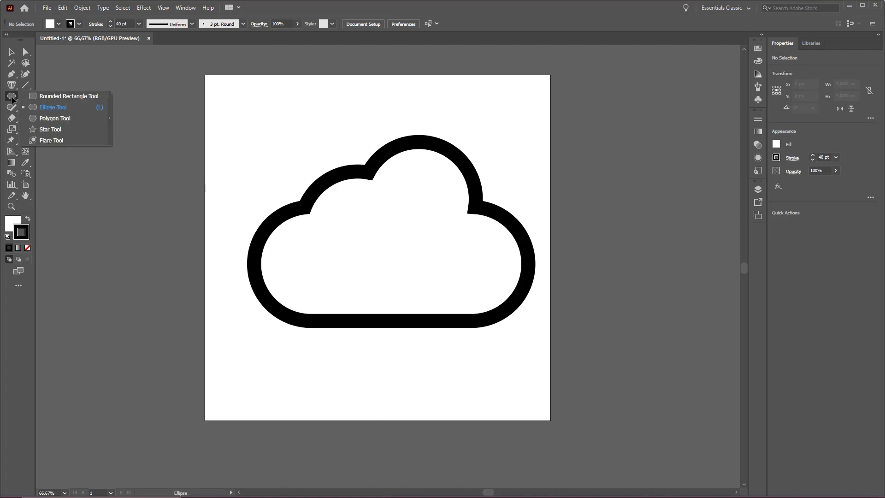
left_click(56, 119)
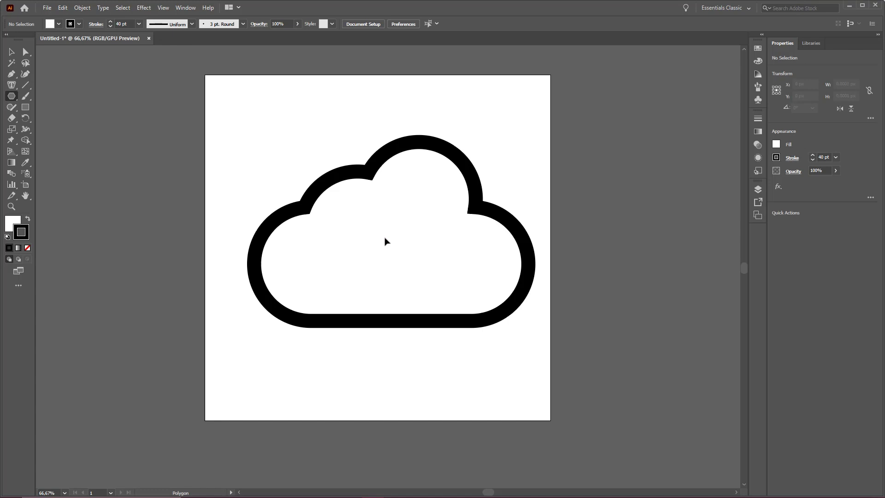
left_click_drag(386, 239, 424, 269)
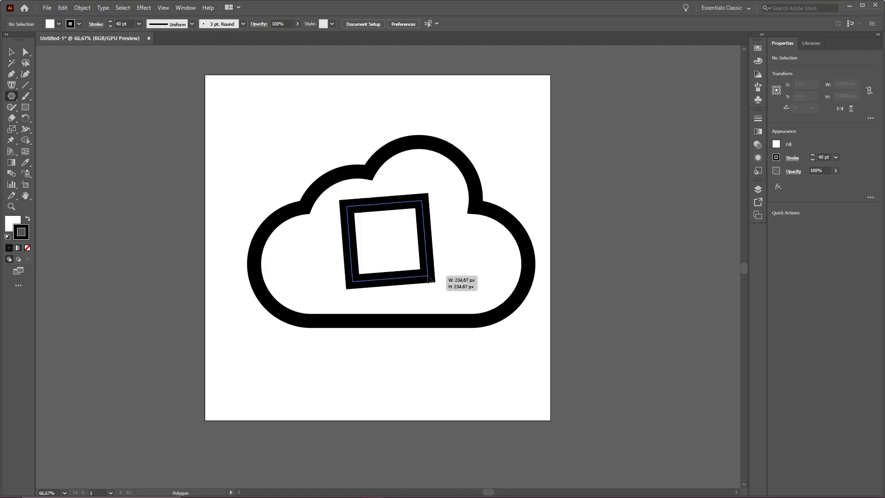
left_click_drag(429, 279, 429, 279)
key("Down")
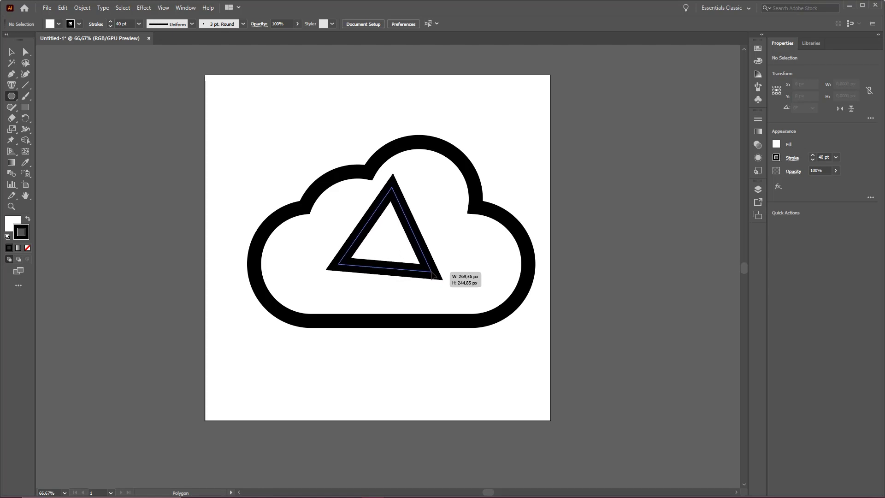
left_click_drag(422, 267, 437, 269)
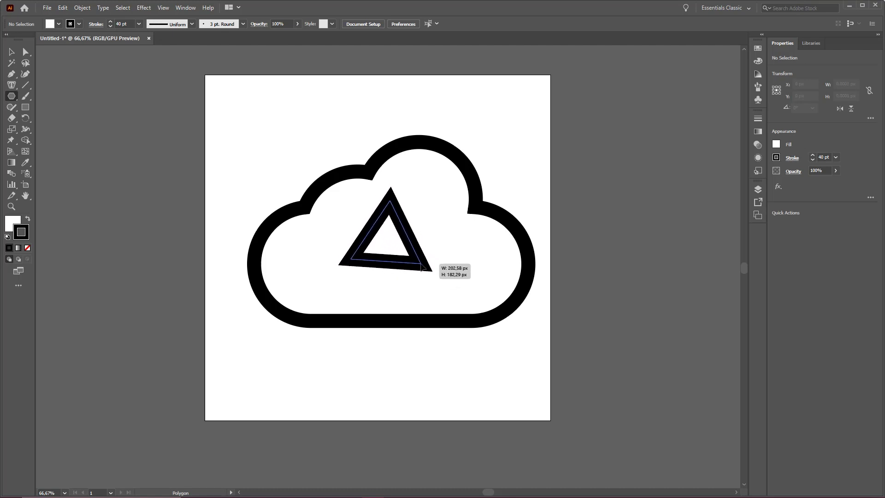
left_click_drag(421, 266, 435, 270)
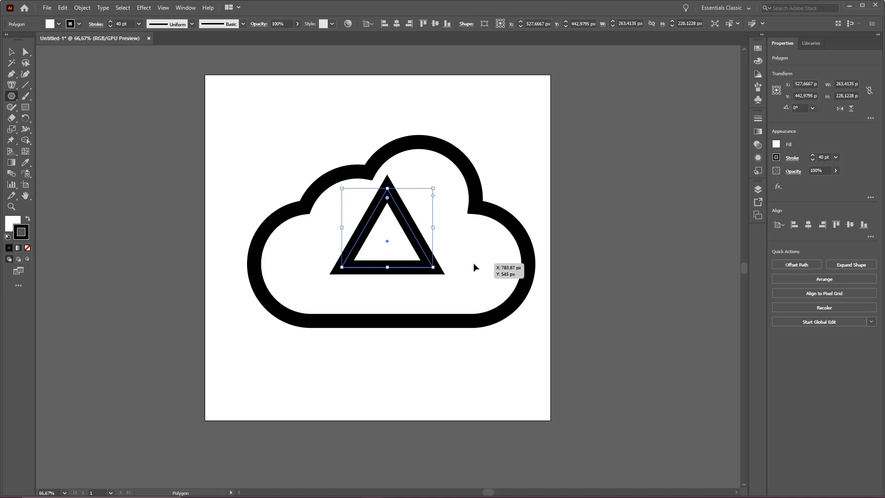
key("v")
left_click(499, 175)
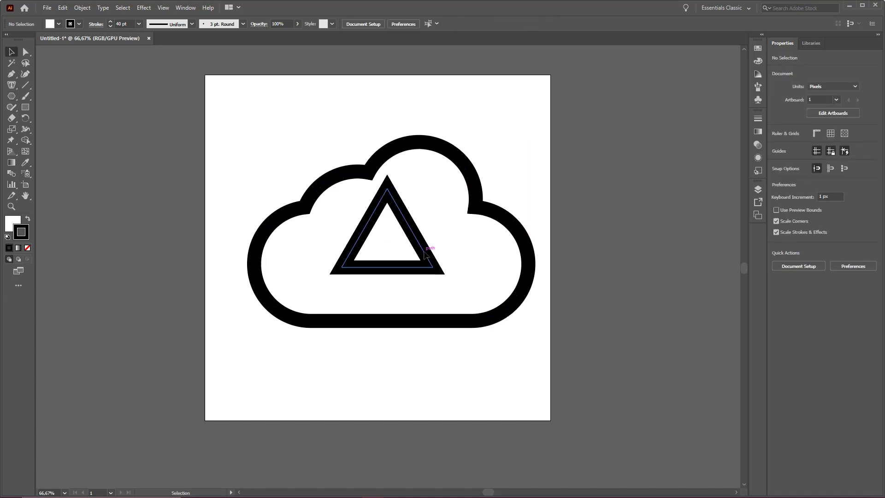
left_click(430, 261)
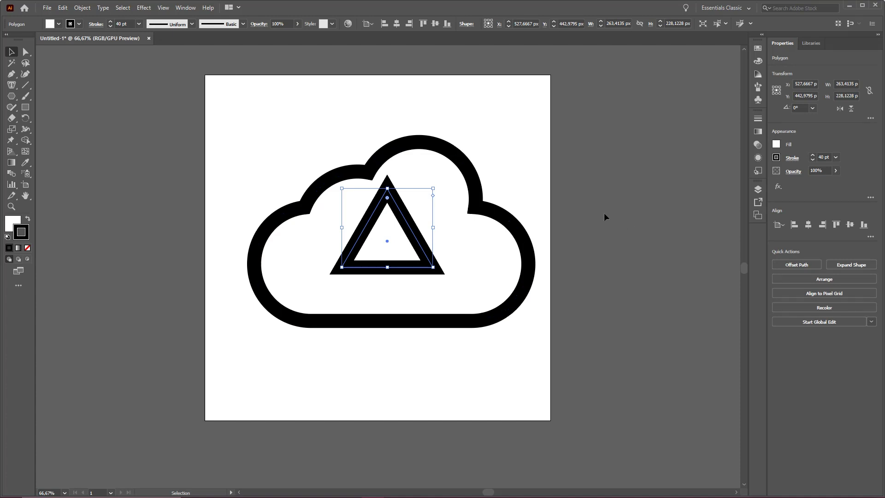
left_click(528, 172)
key("ctrl")
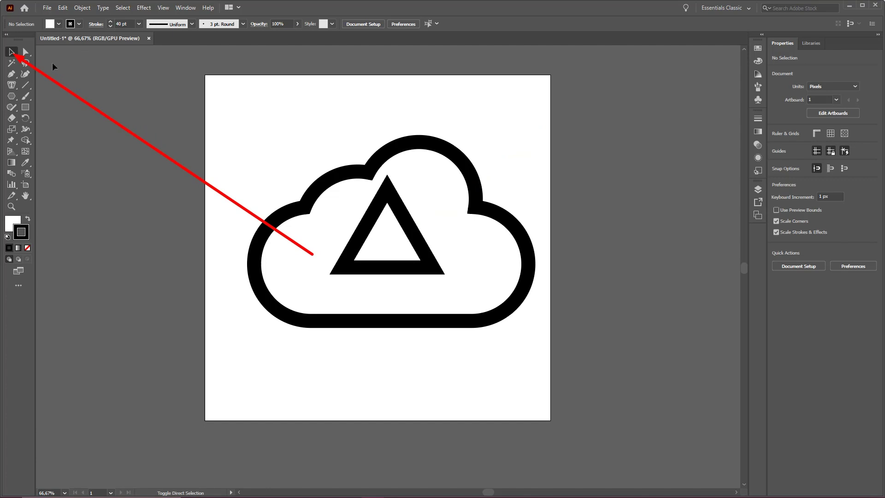
- Rotate the triangle 180° to point downward and move it onto the cloud's bottom edge, centred at about Y 712 px
left_click(402, 232)
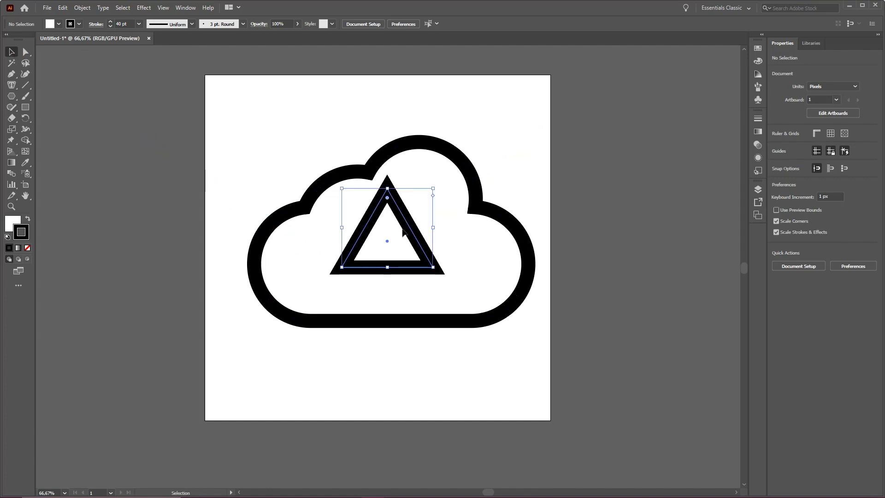
key("ctrl")
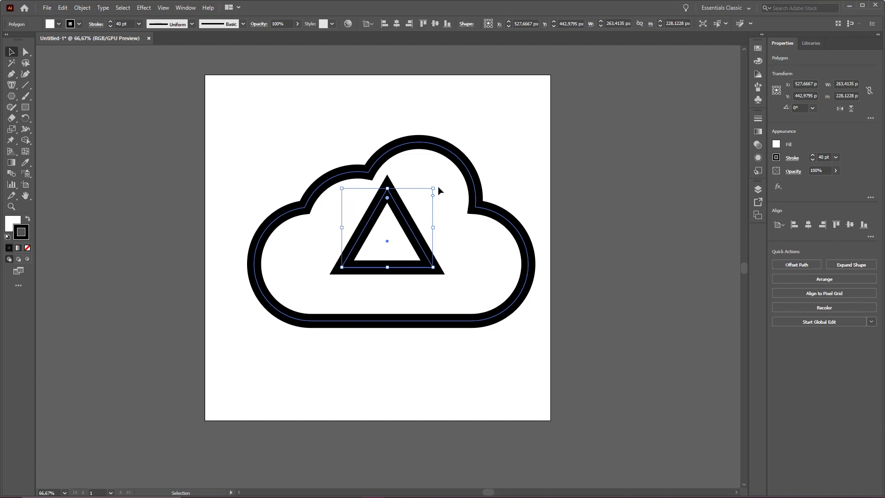
left_click_drag(437, 189, 344, 302)
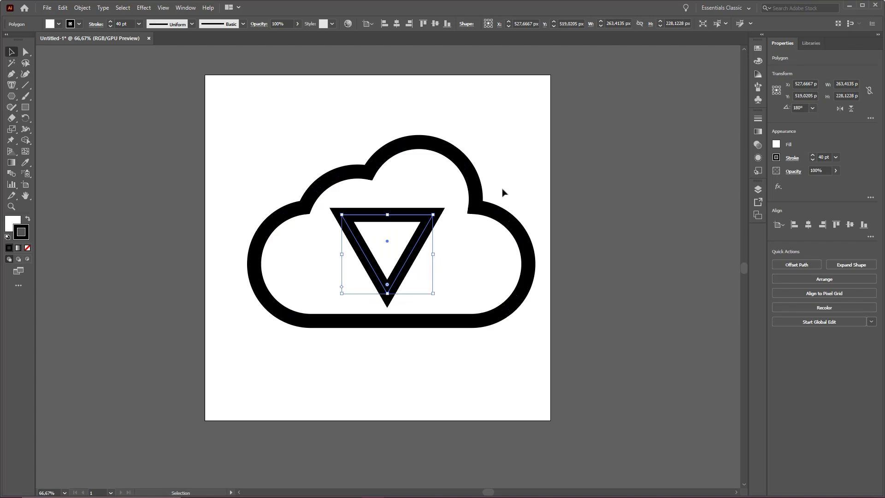
left_click_drag(400, 238, 394, 308)
scroll(411, 365, "down", 2)
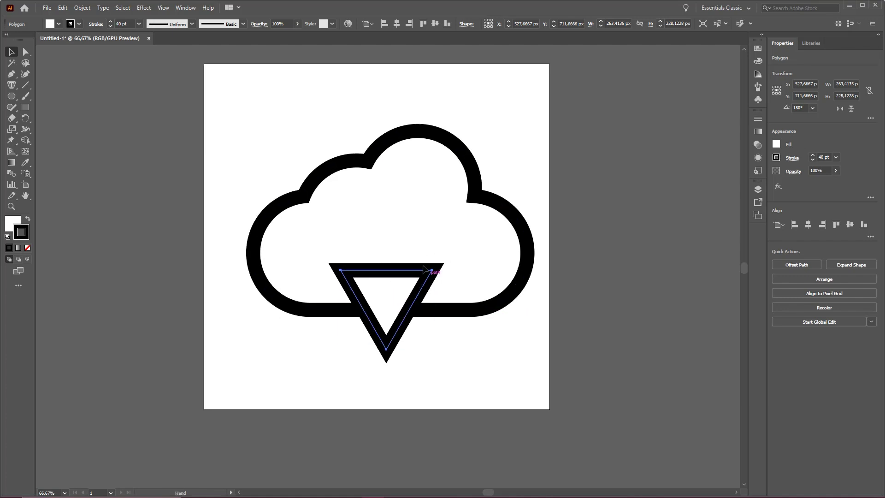
- Reduce the triangle's height to about 158 px by lowering its top edge, and deselect it
key("ctrl")
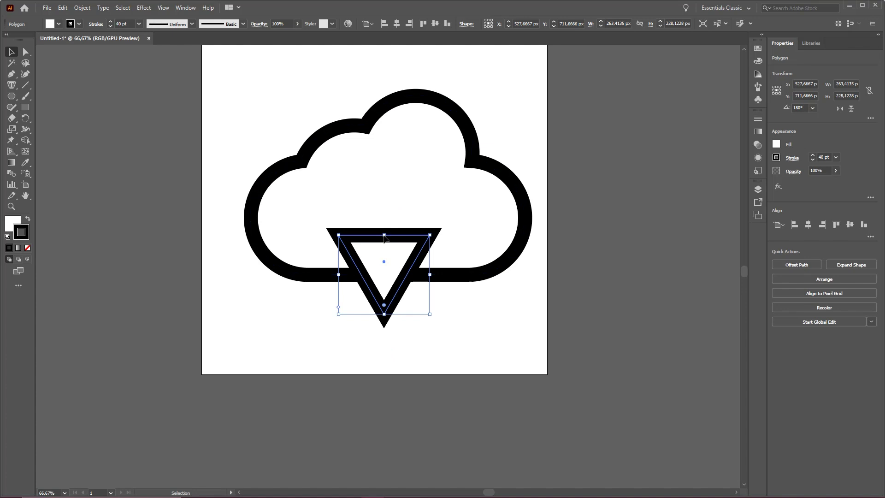
left_click_drag(384, 236, 385, 262)
left_click(537, 344)
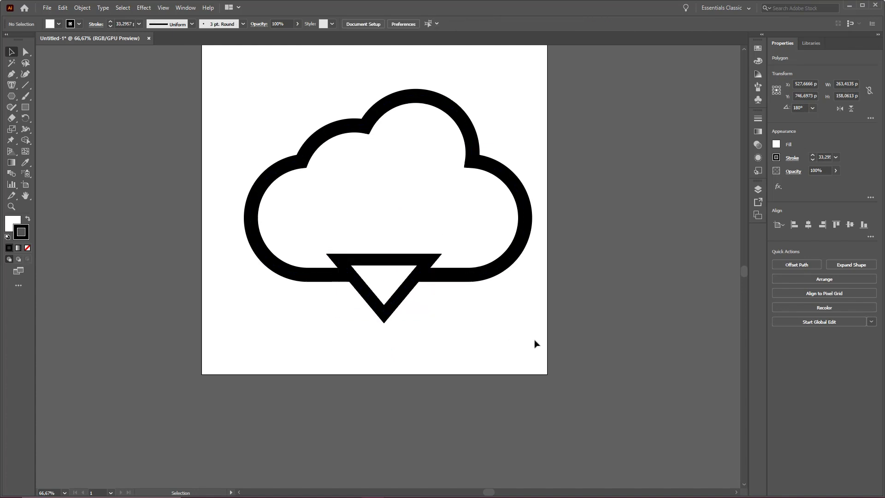
- Draw a rectangle about 95 by 240 px rising from the triangle's top edge as the arrow shaft, and deselect it
scroll(554, 222, "up", 2)
scroll(553, 221, "left", 1)
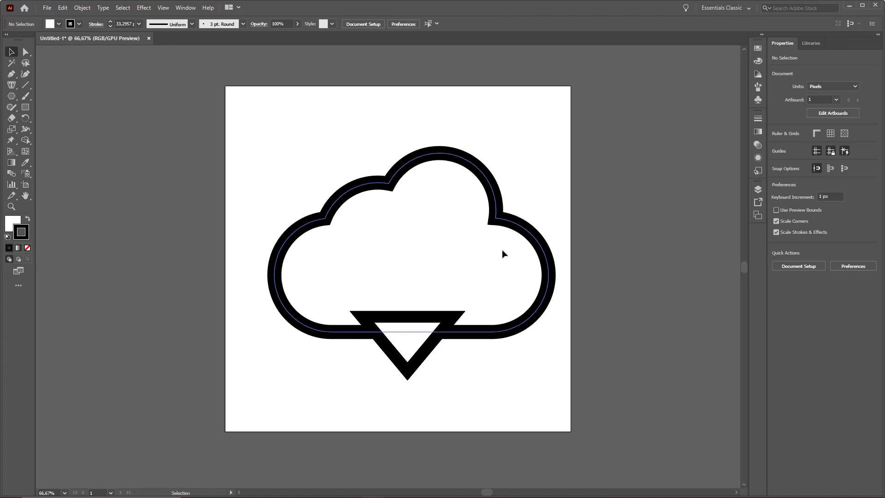
scroll(581, 175, "down", 2)
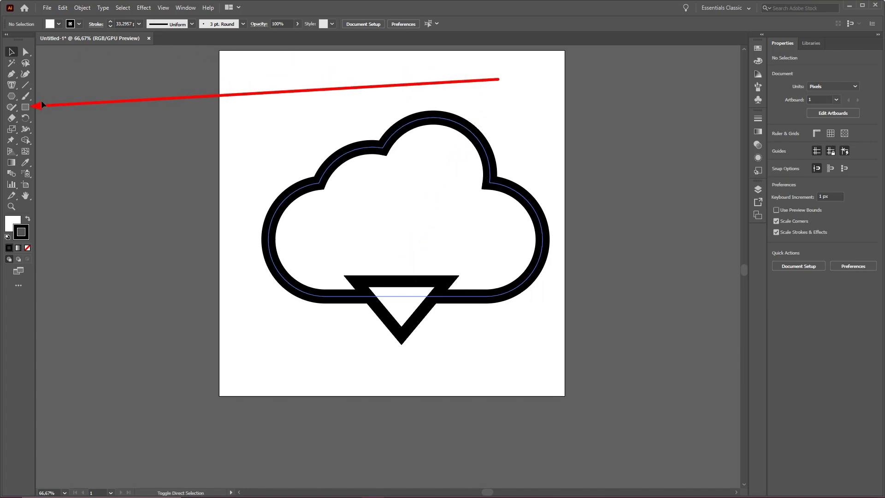
left_click(26, 107)
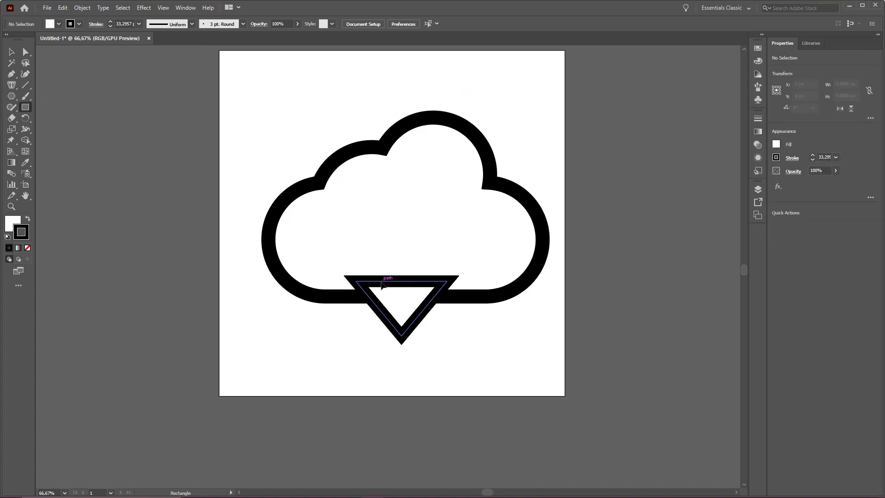
mouse_move(382, 282)
left_mouse_down()
mouse_move(405, 262)
mouse_move(418, 200)
left_mouse_up()
key("v")
left_click(491, 318)
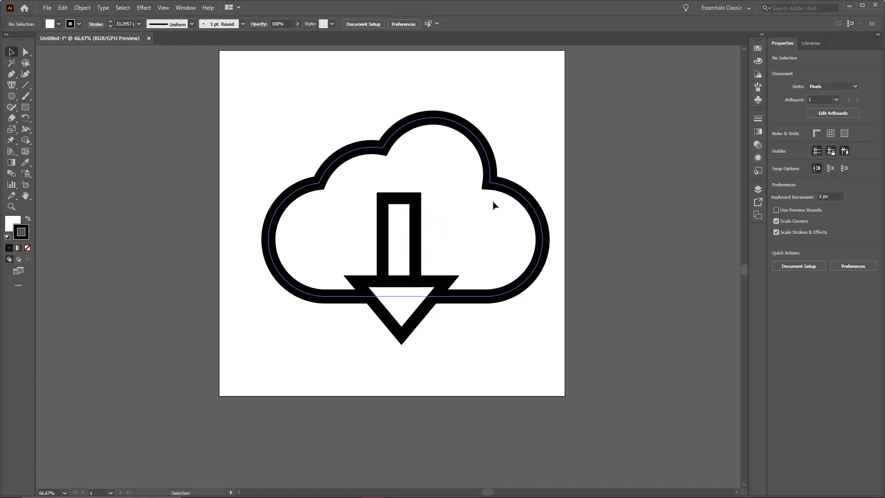
- Align the rectangle and the triangle to each other by their horizontal centres
left_click_drag(400, 256, 387, 257)
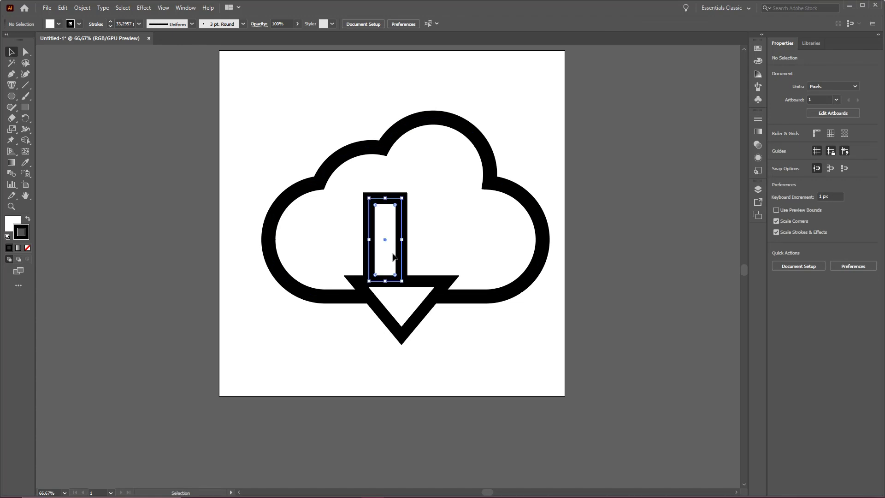
left_click(395, 296)
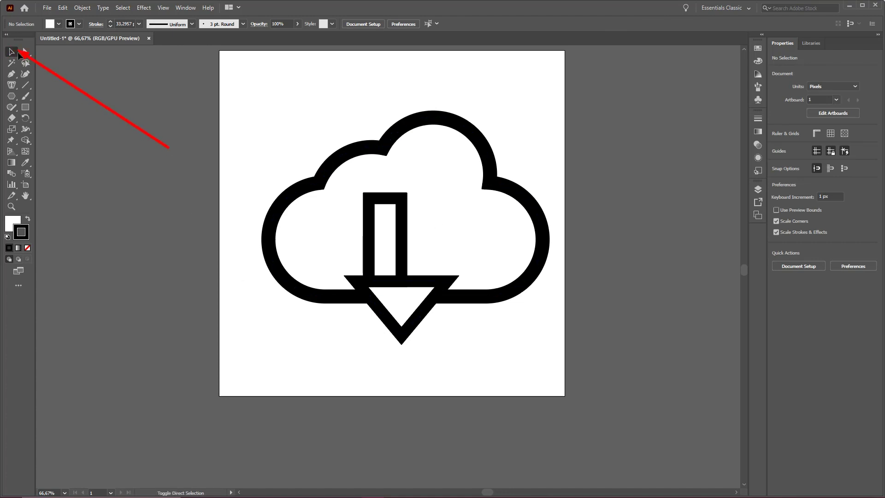
left_click(401, 237)
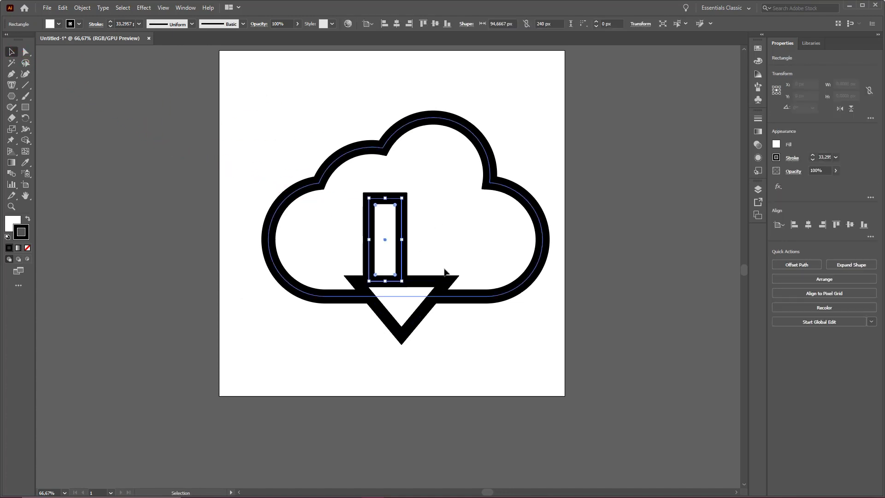
left_click(405, 306, "shift")
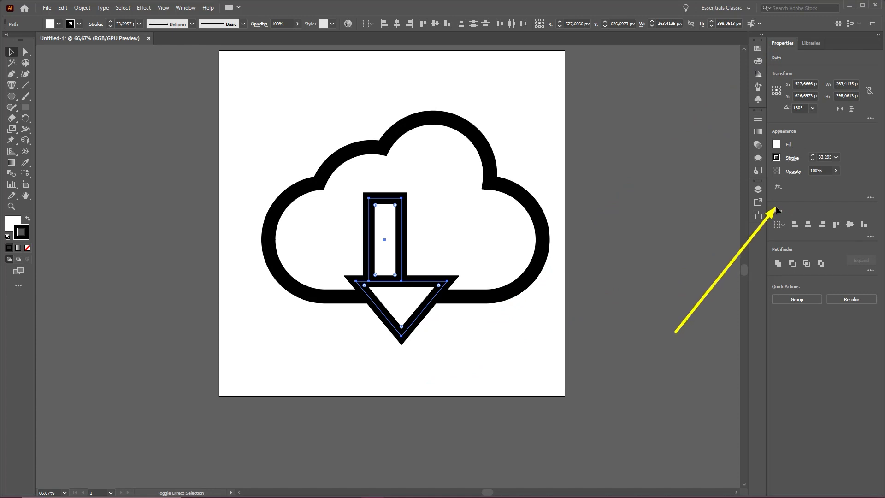
left_click(809, 226)
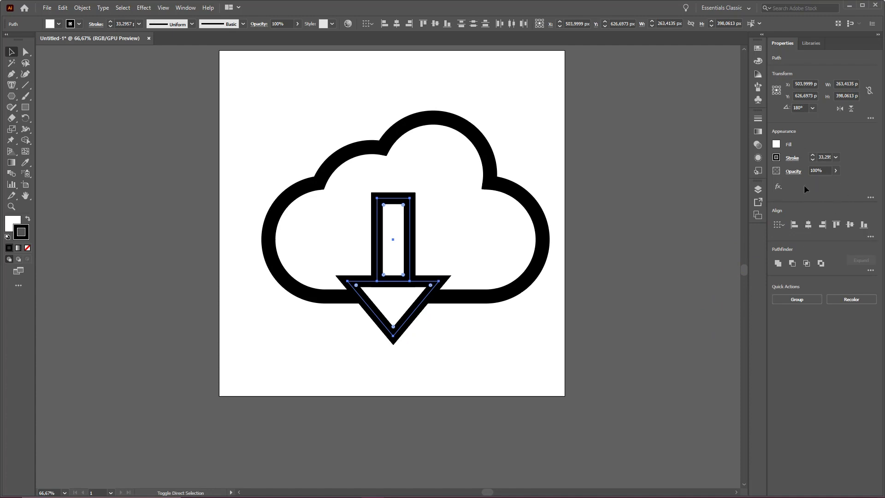
- Set alignment relative to the artboard and centre the rectangle and triangle horizontally on it
left_click(780, 225)
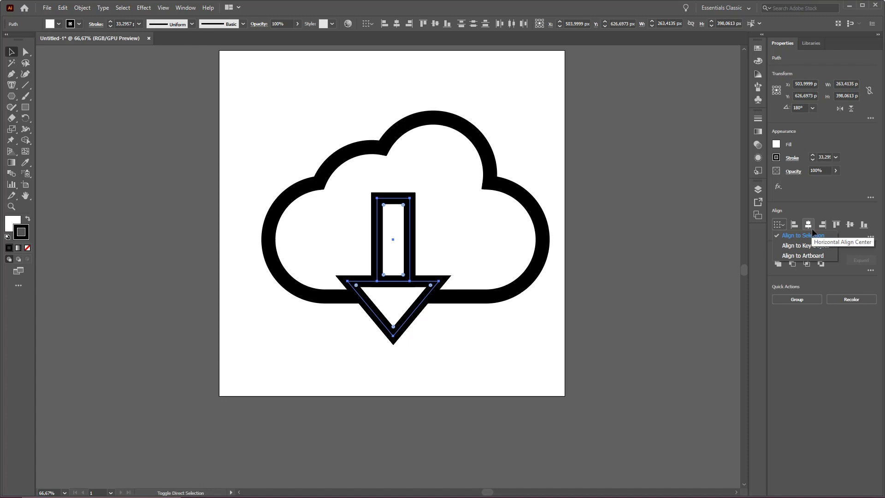
left_click(810, 256)
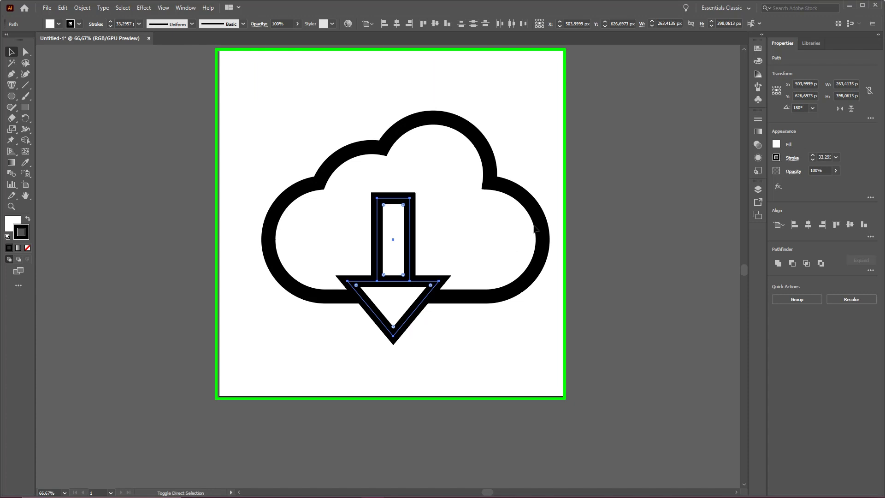
left_click_drag(579, 197, 594, 213)
key("ctrl")
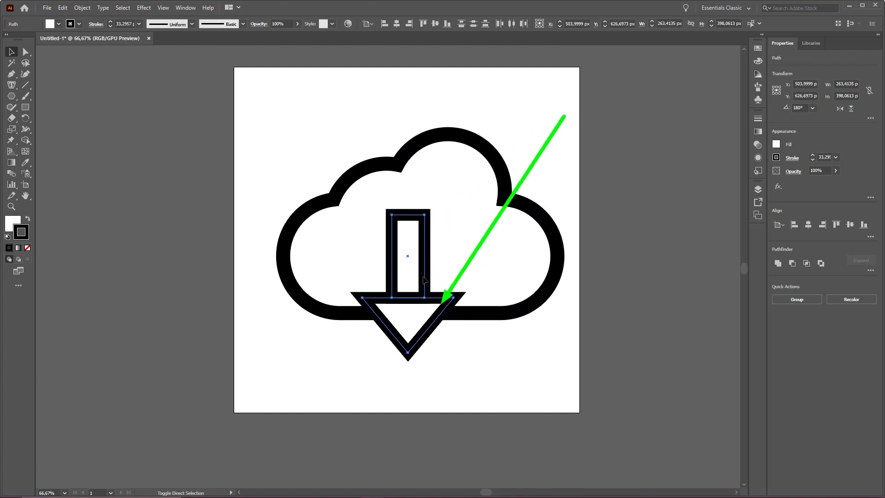
left_click(809, 229)
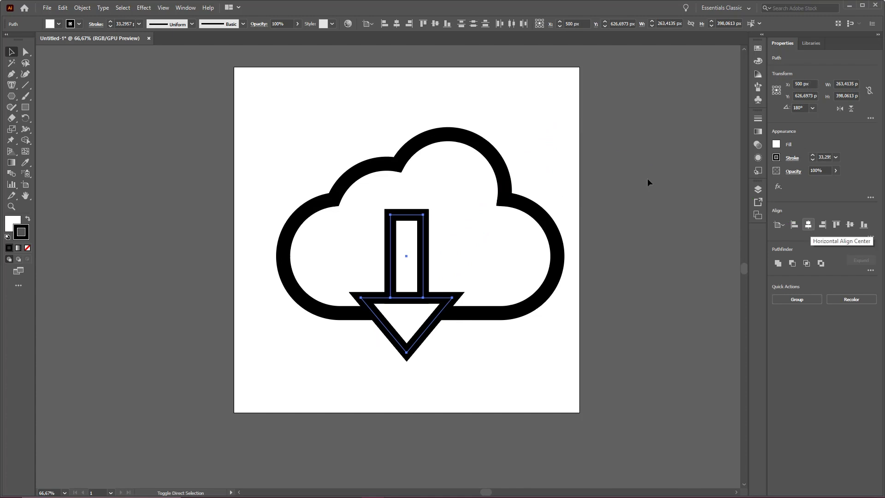
- Centre the cloud outline horizontally on the artboard and deselect it
left_click(509, 219)
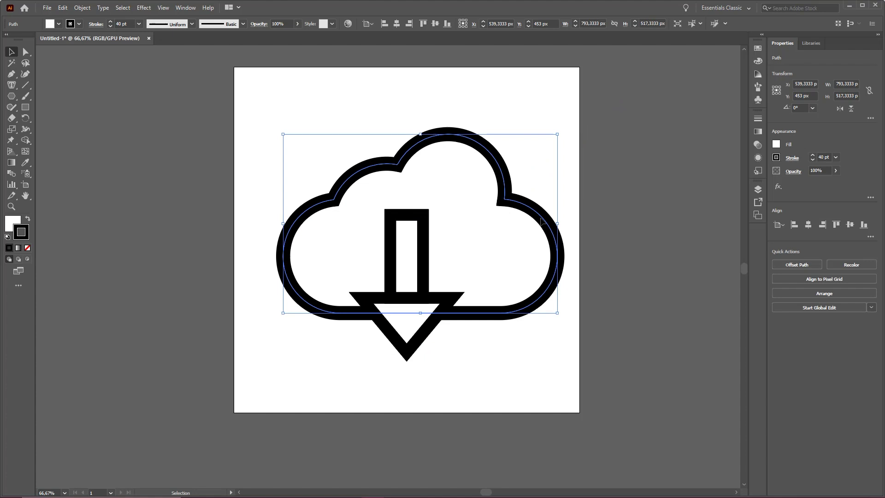
left_click(808, 225)
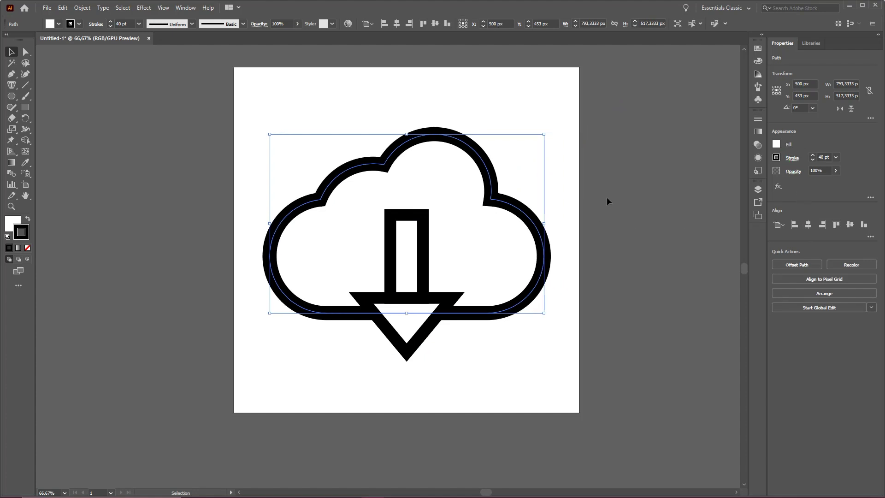
left_click(628, 162)
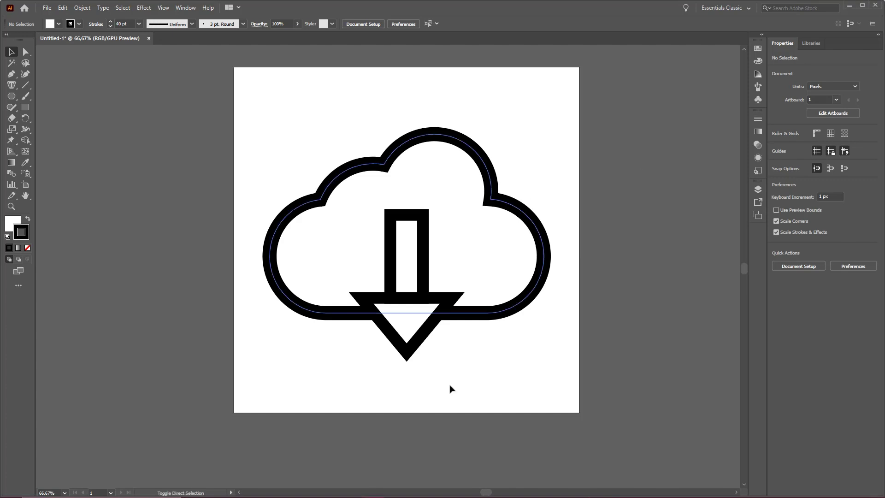
- Try to unite the triangle and the rectangle into a single arrow shape
left_click(423, 333)
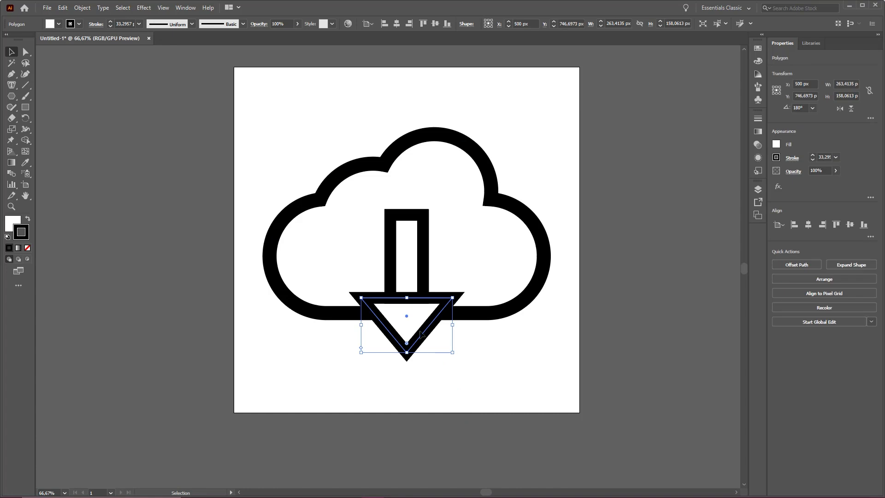
left_click(409, 276, "shift")
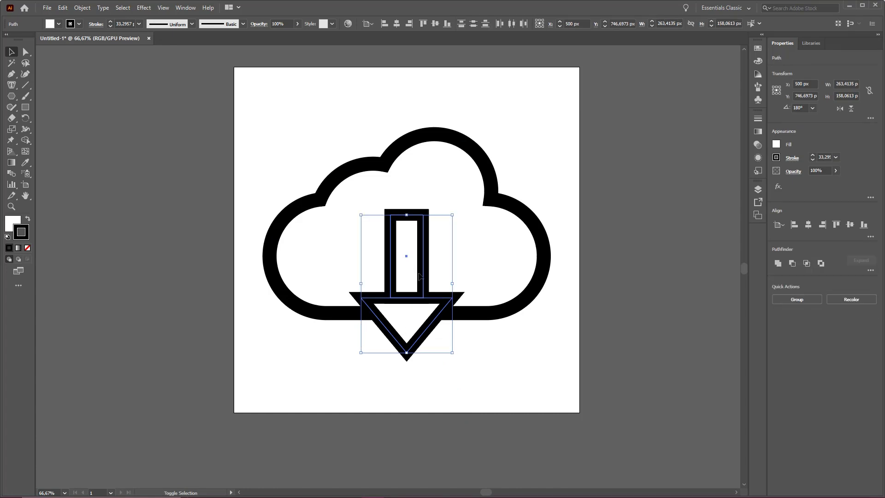
left_click(535, 284, "shift")
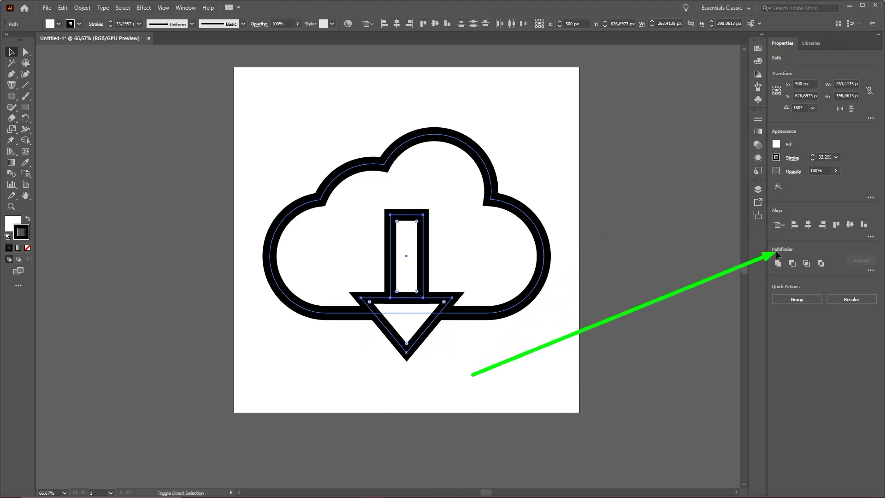
left_click(777, 268)
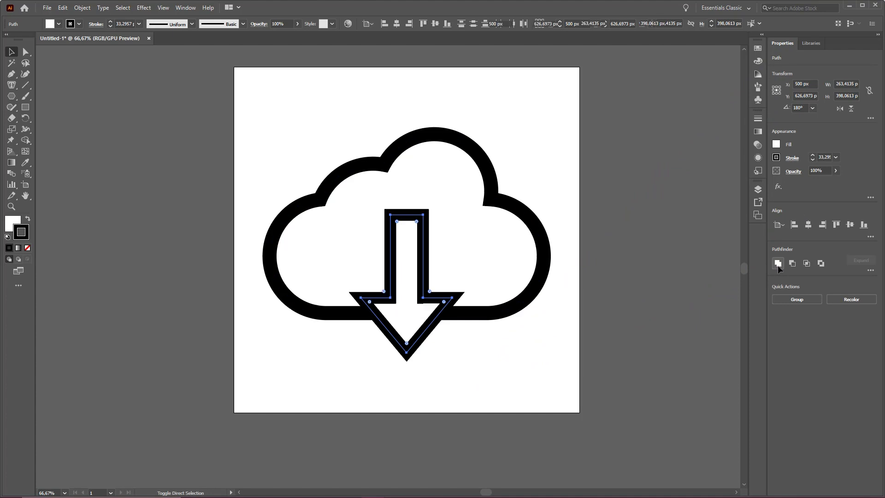
left_click(584, 349)
- Move the rectangle straight down about 20 px so its base overlaps the triangle, centred at about Y 568 px
left_click(419, 297)
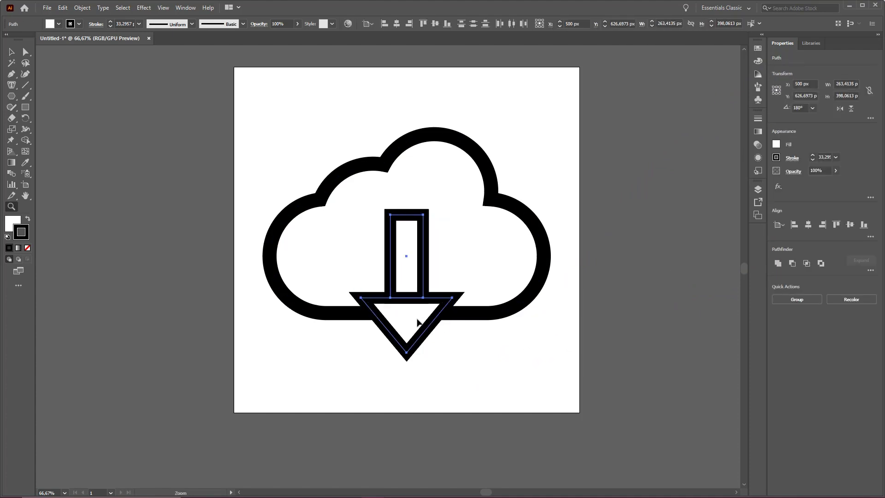
scroll(422, 304, "up", 3)
left_click(524, 370)
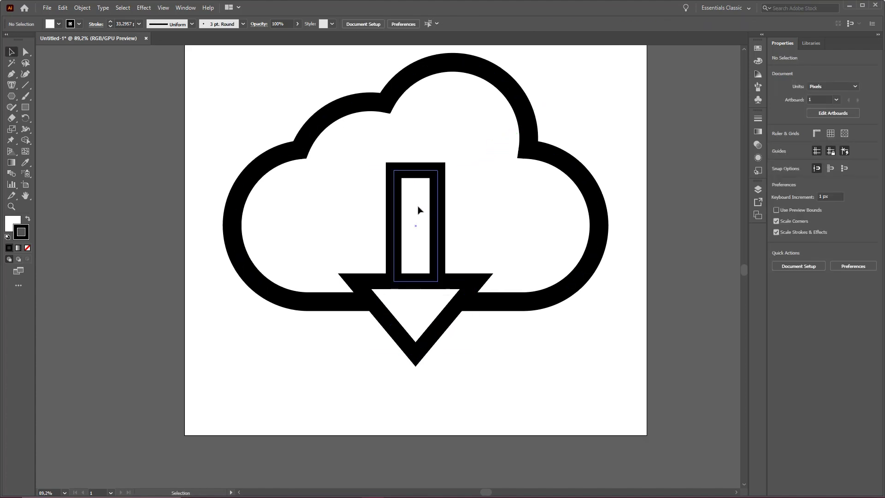
left_click_drag(419, 210, 419, 220)
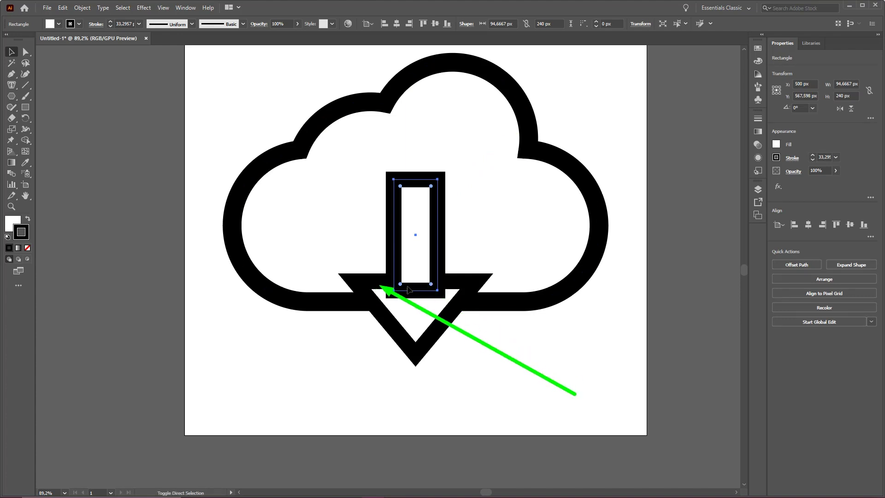
- Unite the overlapping rectangle and triangle into one arrow outline and deselect it
left_click(430, 315, "shift")
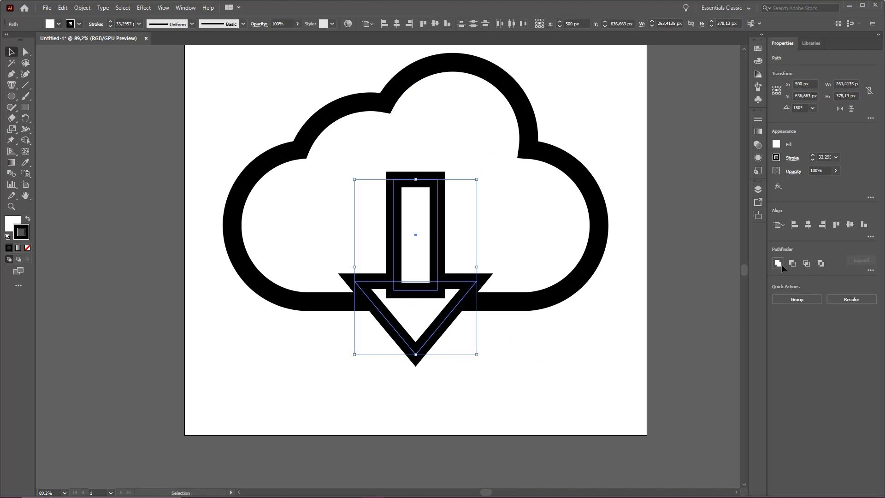
left_click(779, 264)
left_click(571, 358)
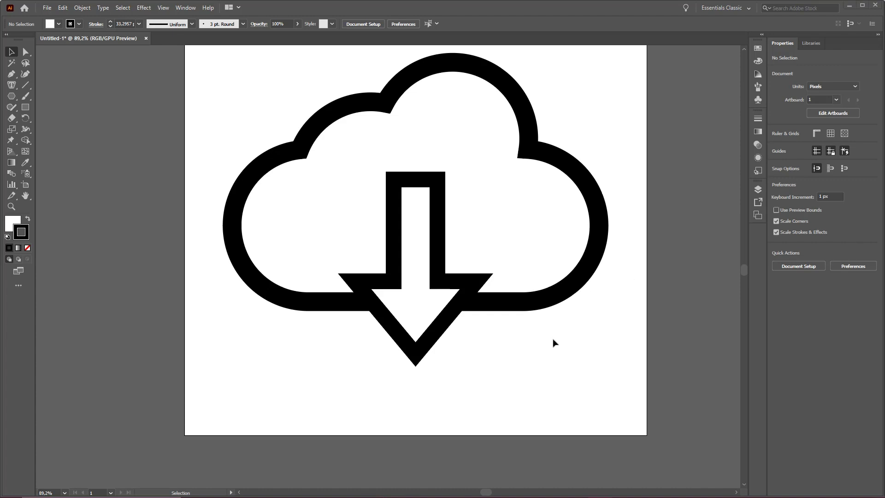
- Round all corners of the arrow outline to a radius of about 5 px and deselect it
scroll(419, 326, "up", 1)
left_click(427, 316)
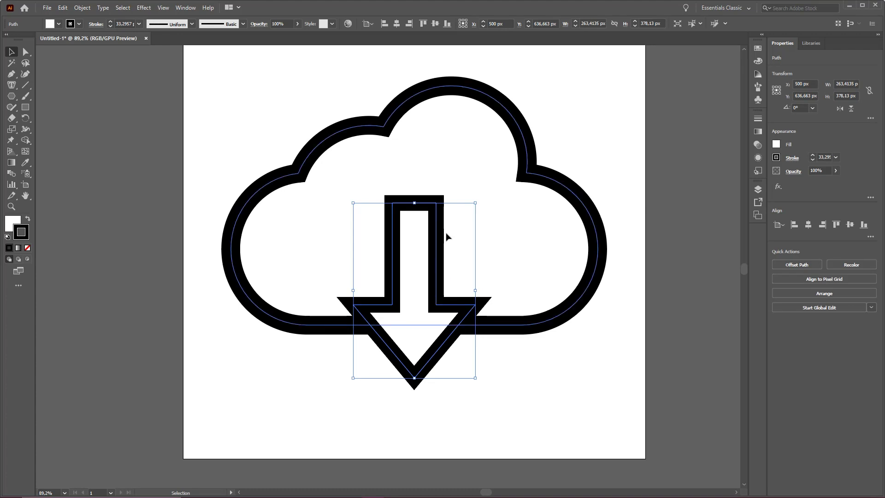
key("ctrl")
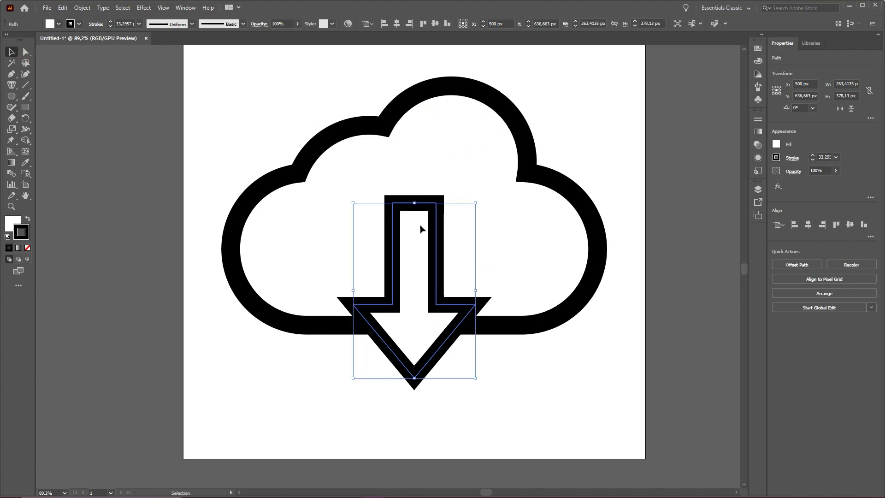
key("ctrl")
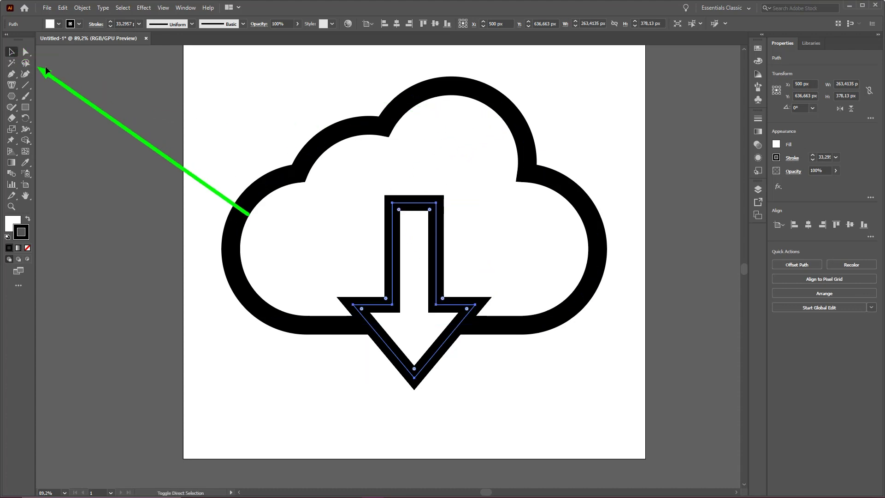
left_click(26, 53)
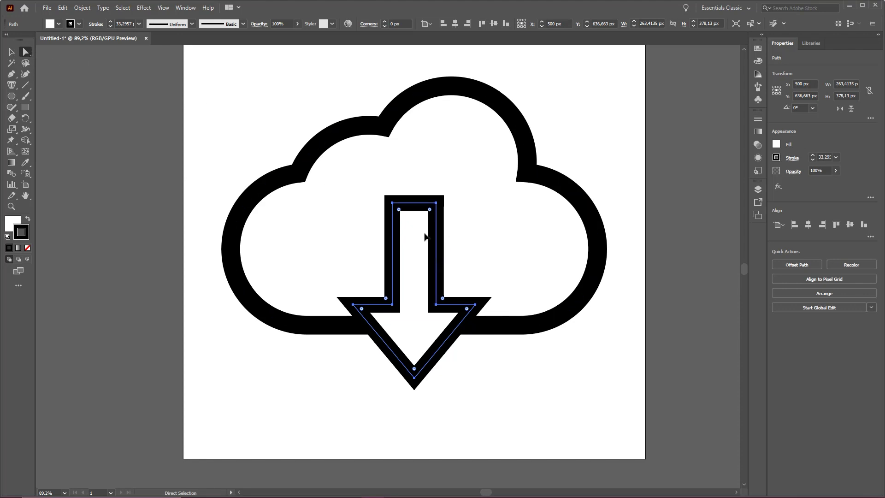
key("ctrl")
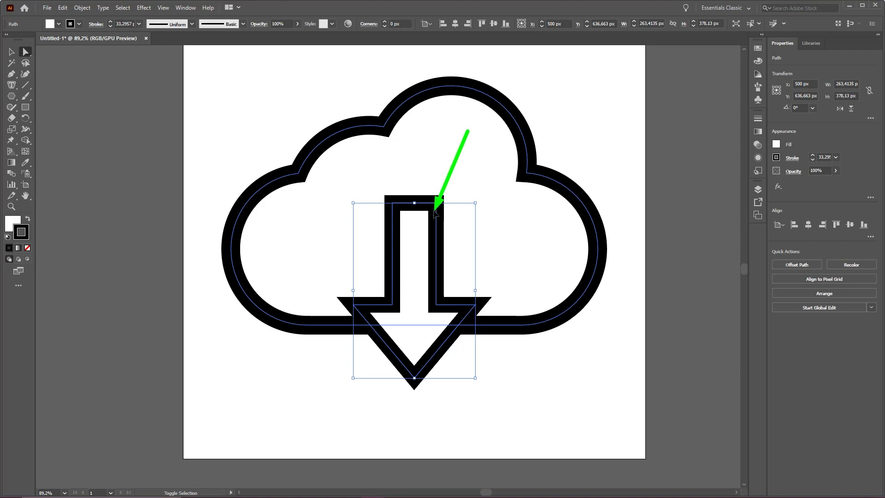
left_click(432, 213)
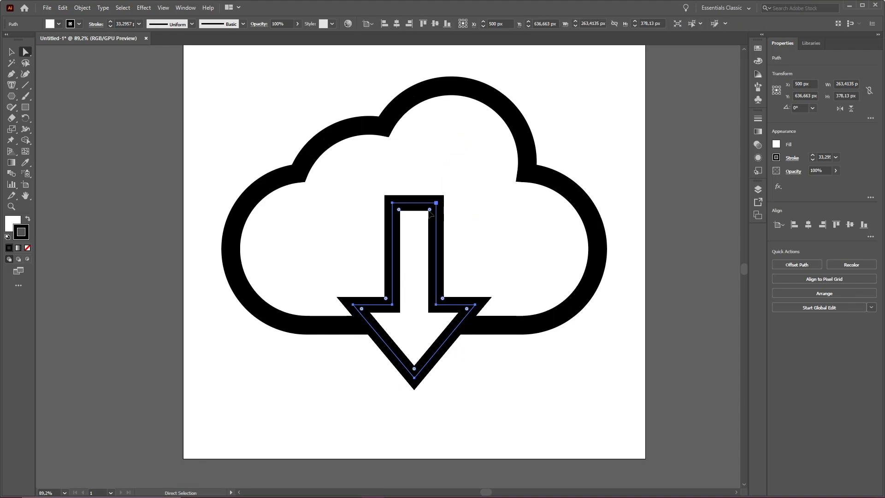
left_click_drag(429, 213, 452, 208)
left_click(541, 395)
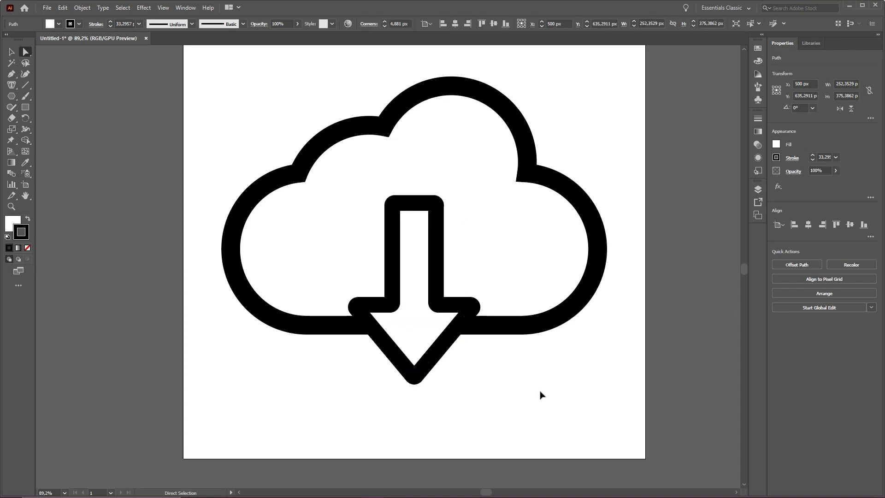
key("v")
key("ctrl+0")
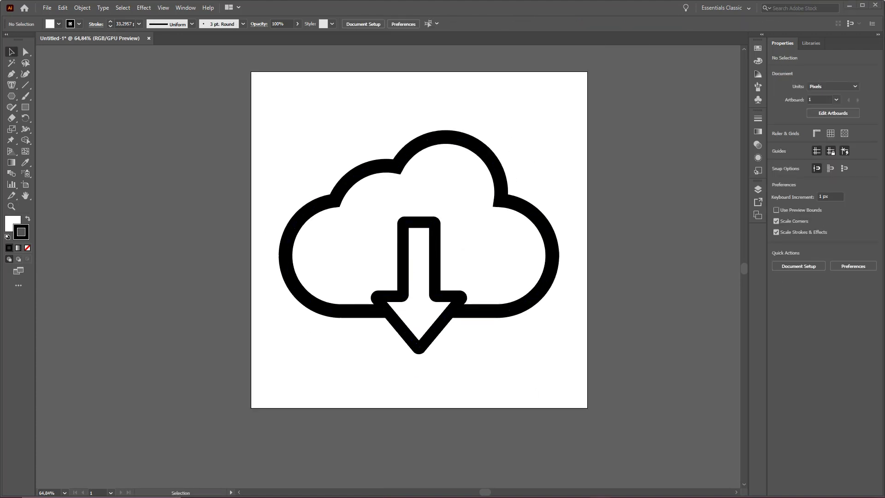
- Make the arrow solid black by swapping its fill and stroke colours and removing the stroke, and deselect it
left_click(421, 282)
key("ctrl")
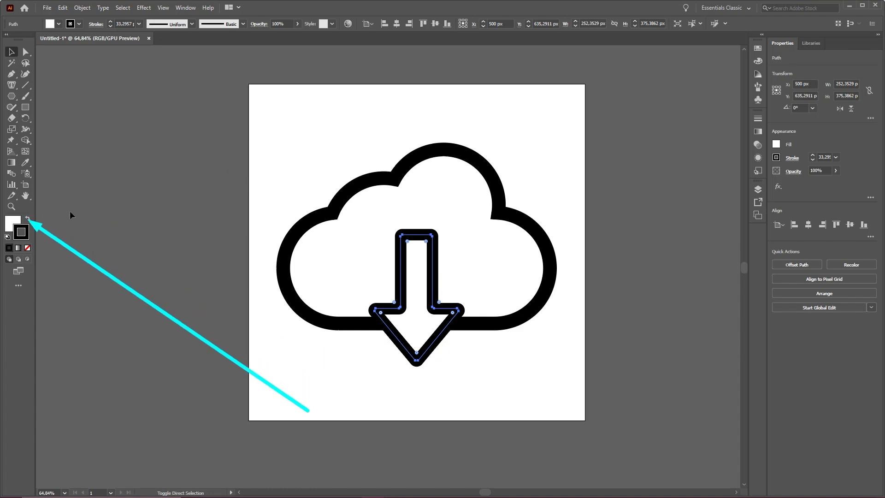
left_click(28, 218)
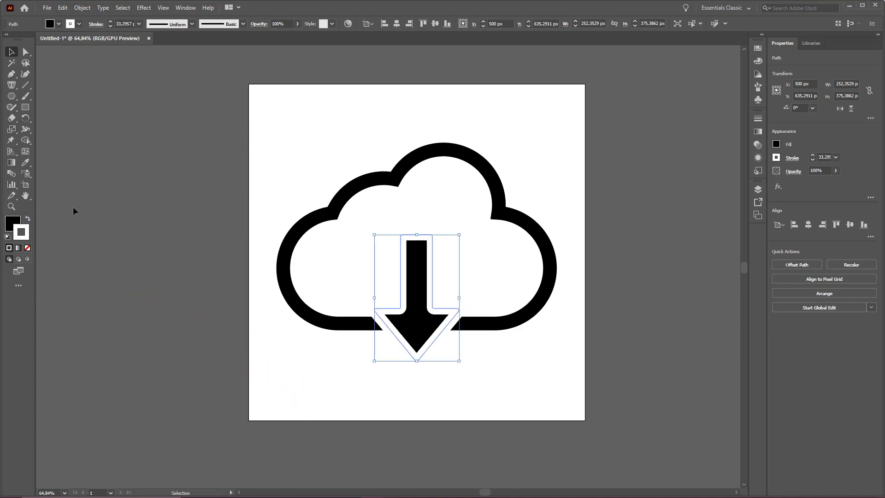
key("ctrl")
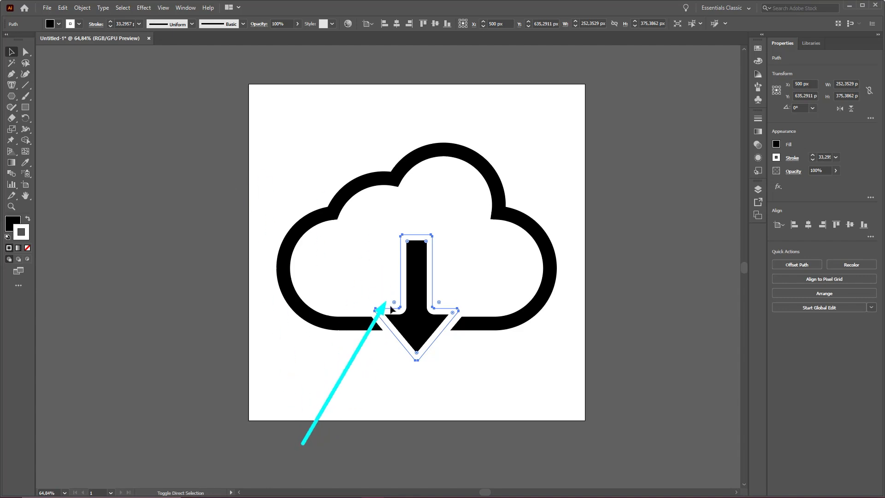
left_click(19, 223)
left_click(26, 235)
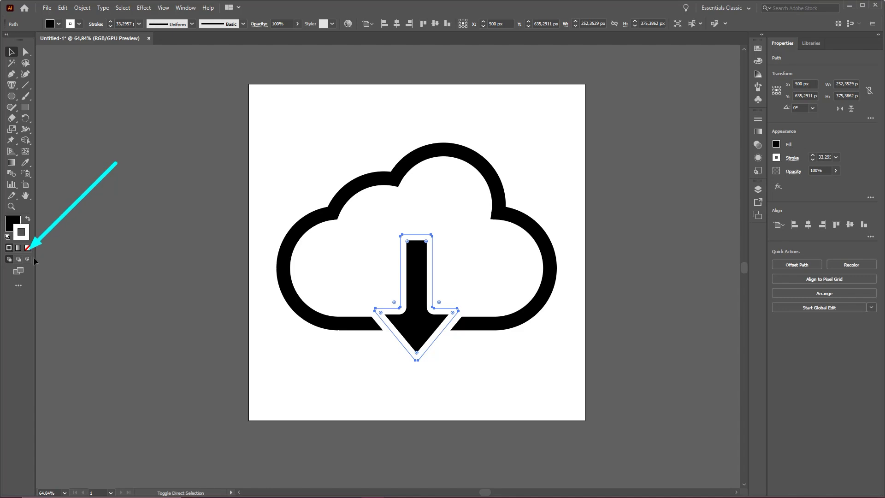
left_click(28, 247)
left_click(78, 281)
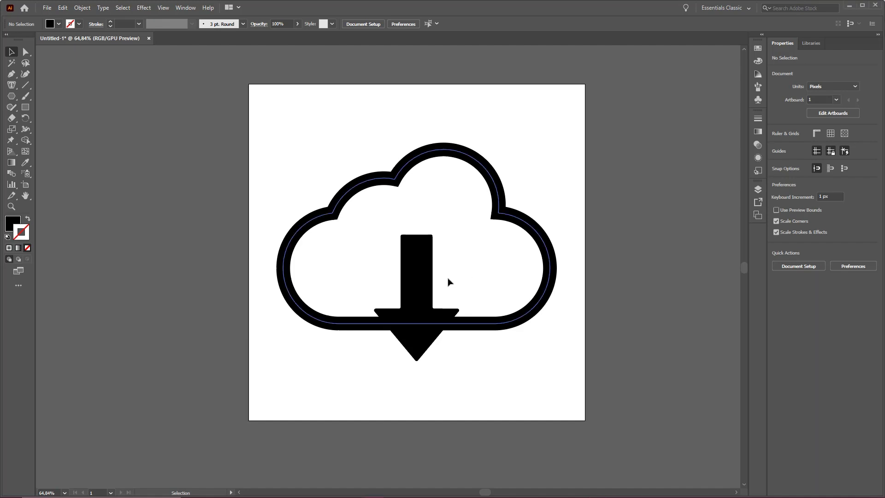
- Try moving the solid arrow up inside the cloud, centred at Y 500 px, and scaling it down slightly
left_click_drag(428, 280, 436, 235)
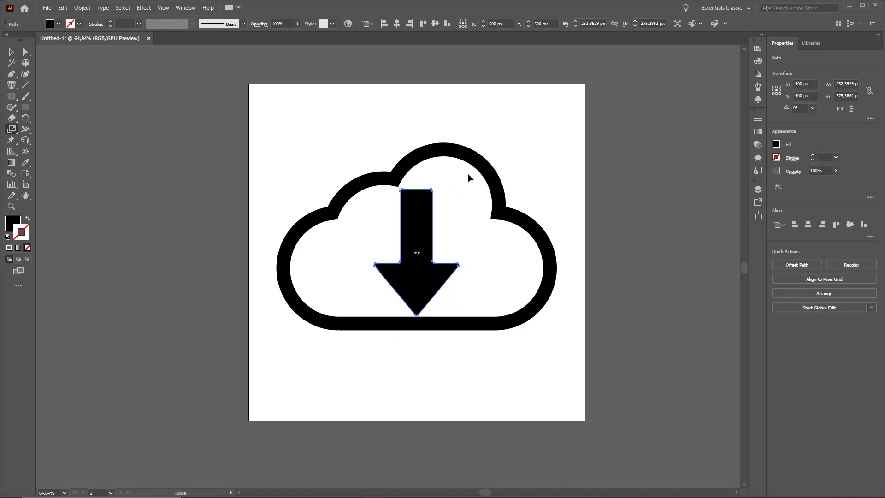
left_click_drag(458, 190, 449, 200)
left_click(543, 200)
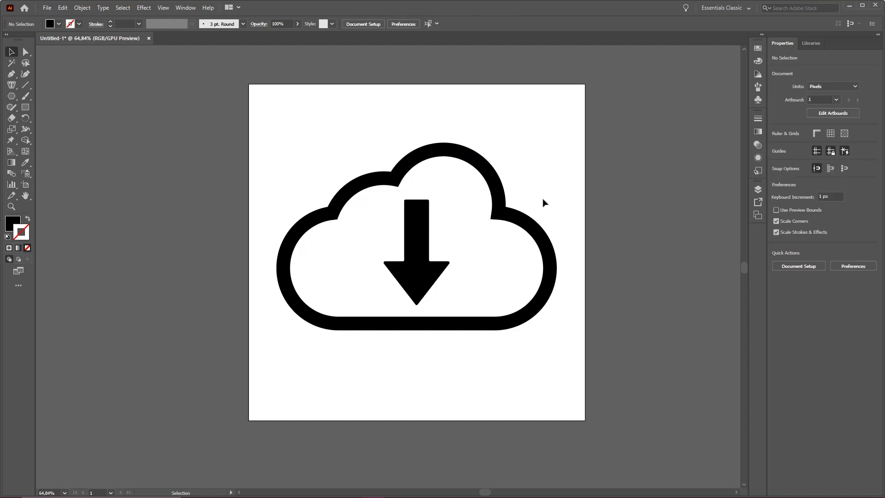
- Undo the arrow's scaling and its upward move, leaving nothing selected
key("ctrl+z")
key("ctrl+z")
left_click(577, 180)
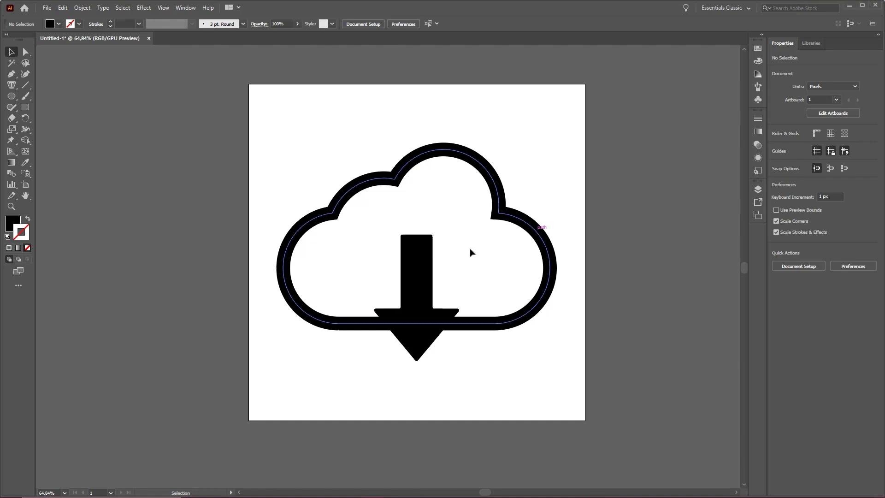
- Try placing a pasted copy of the solid arrow over the cloud's upper-left edge, at about X 221, Y 347 px, and delete it
left_click(418, 295)
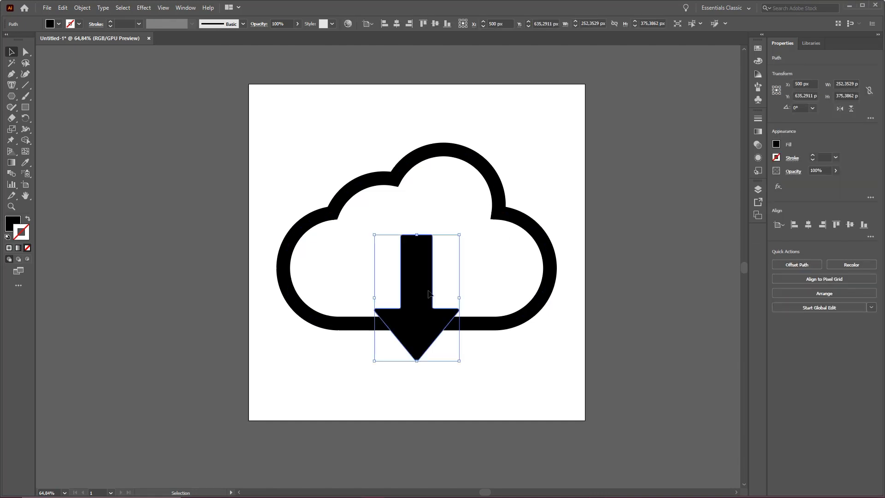
key("a")
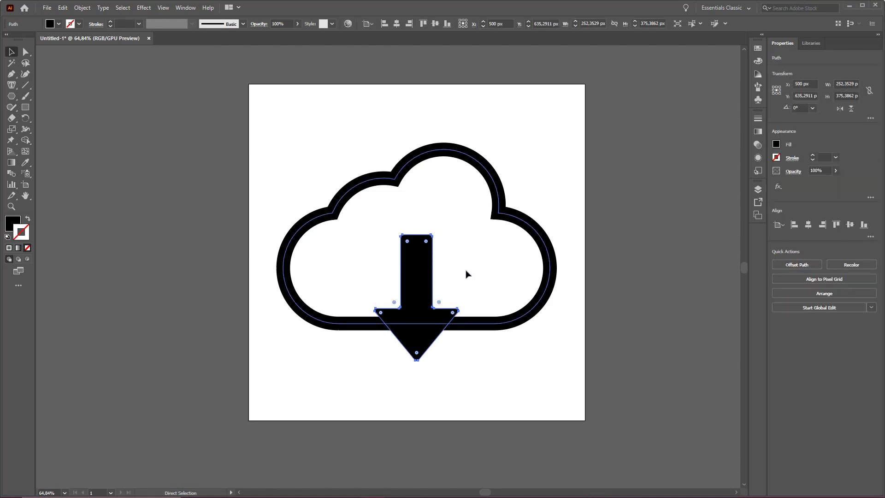
key("ctrl")
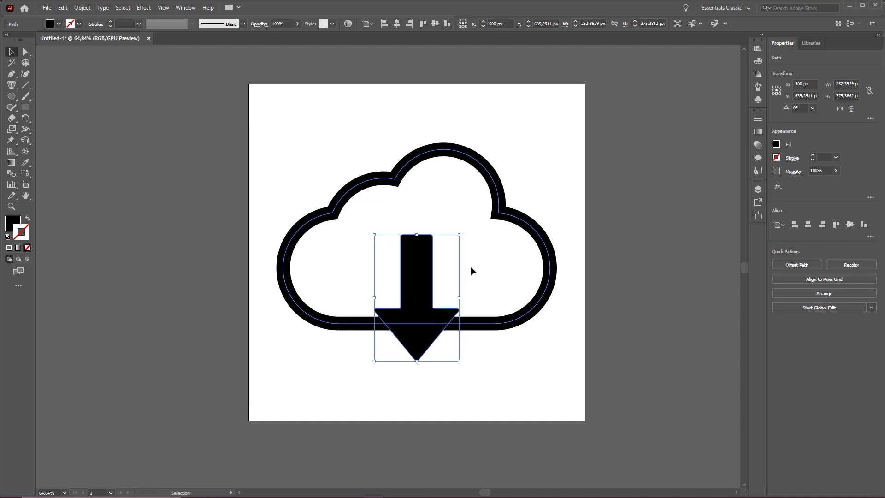
key("ctrl+v")
key("v")
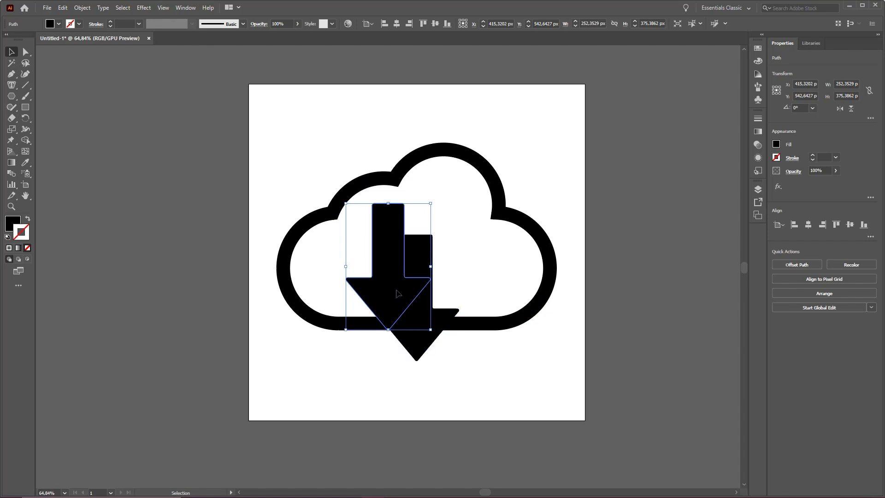
left_click_drag(433, 276, 368, 210)
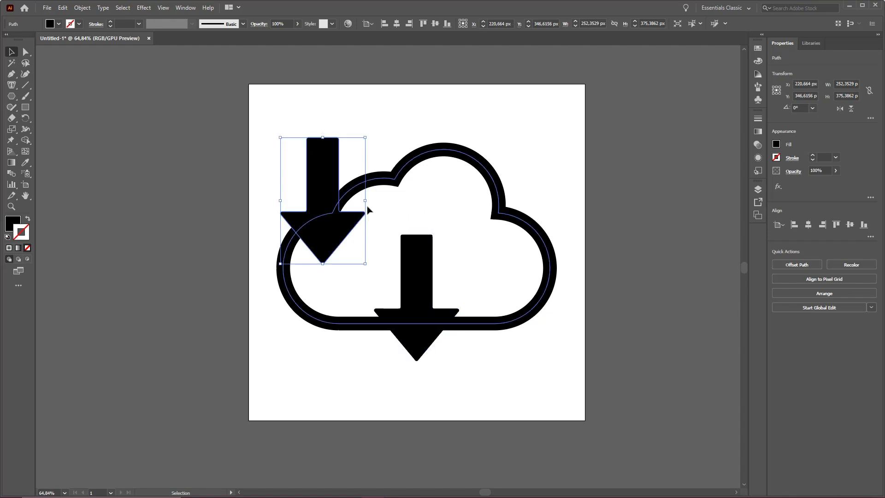
key("Delete")
- Apply an Offset Path effect of 40 px with miter joins to the solid arrow and deselect it
left_click(432, 353, "ctrl")
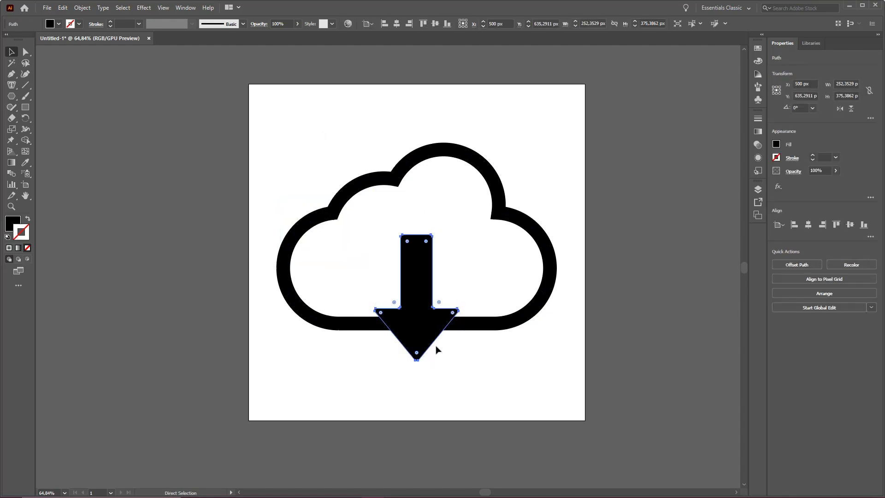
key("ctrl")
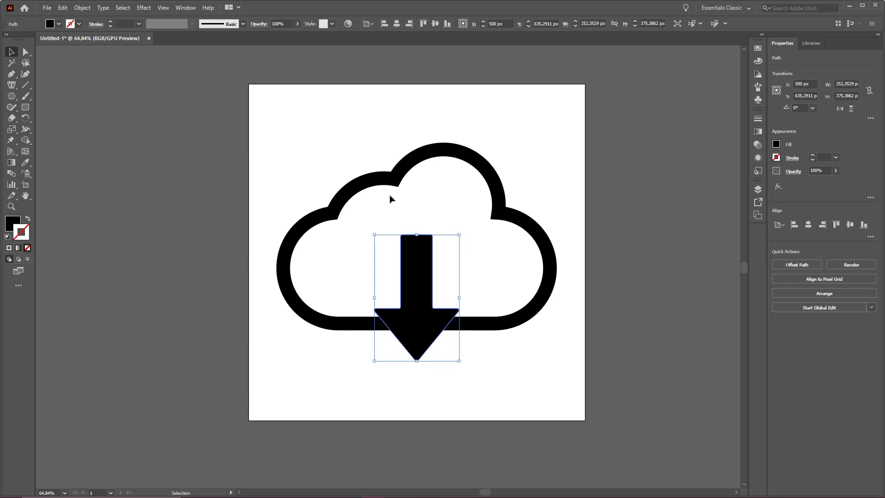
key("ctrl")
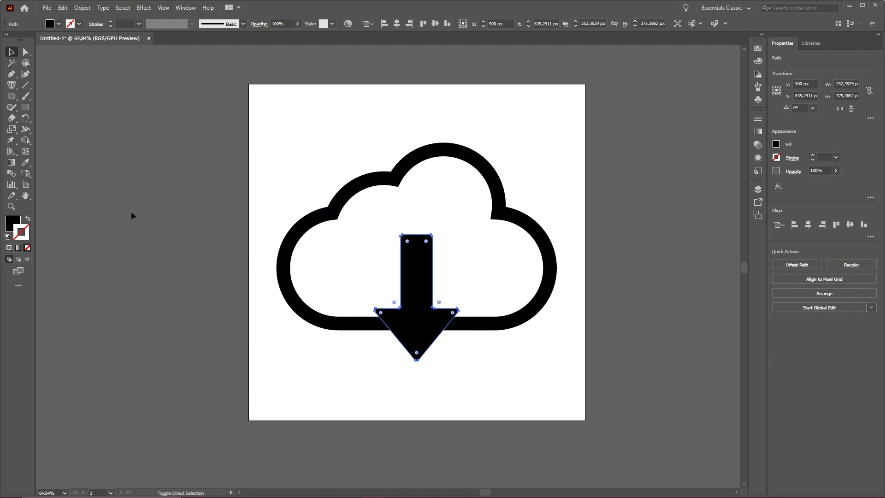
left_click(144, 8)
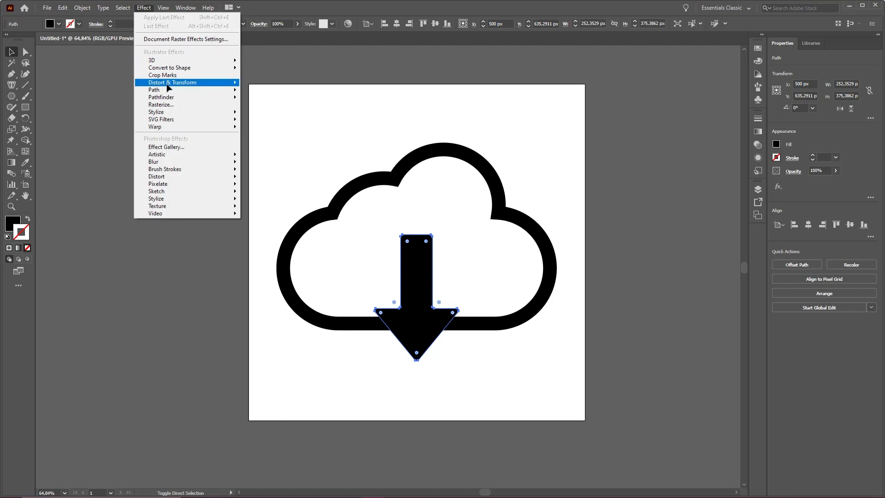
mouse_move(161, 92)
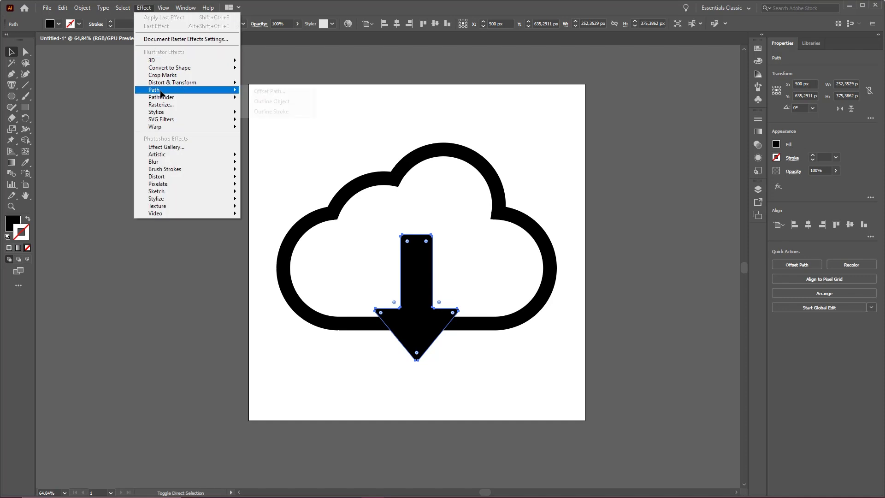
left_click(283, 92)
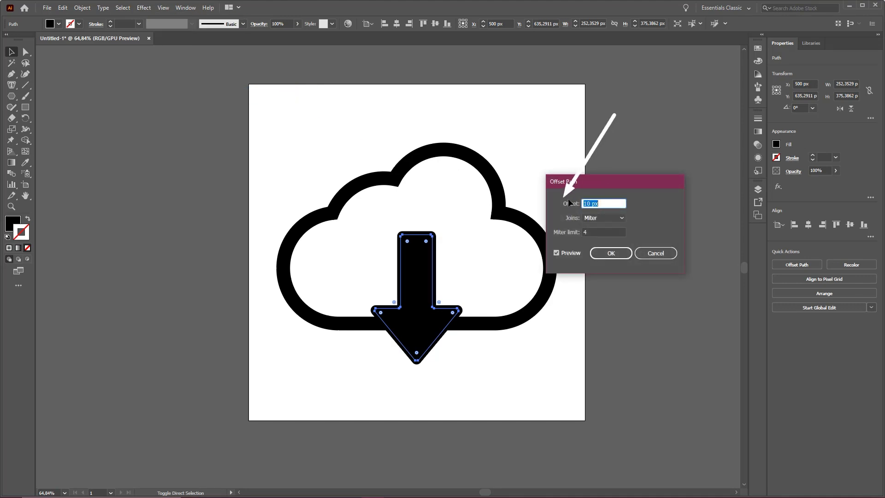
key("shift+Up")
key("shift+Up")
key("shift+Up")
key("shift+Up")
key("shift+Up")
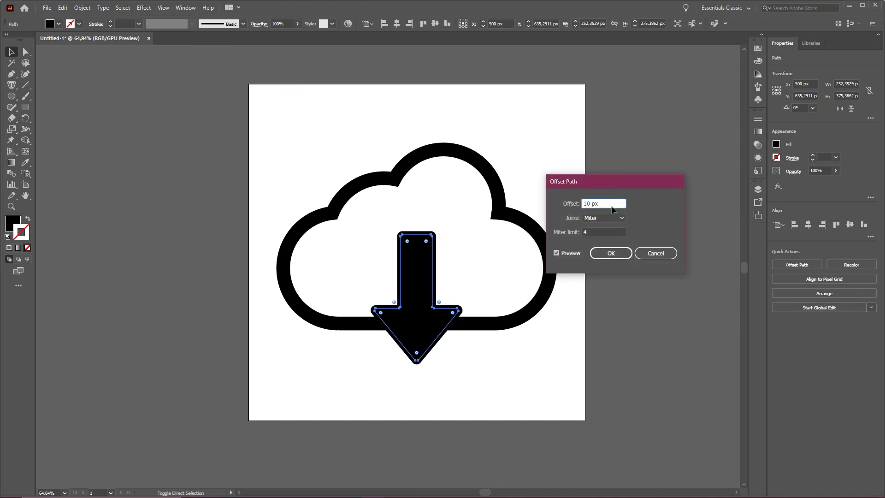
key("shift+Down")
key("shift+Down")
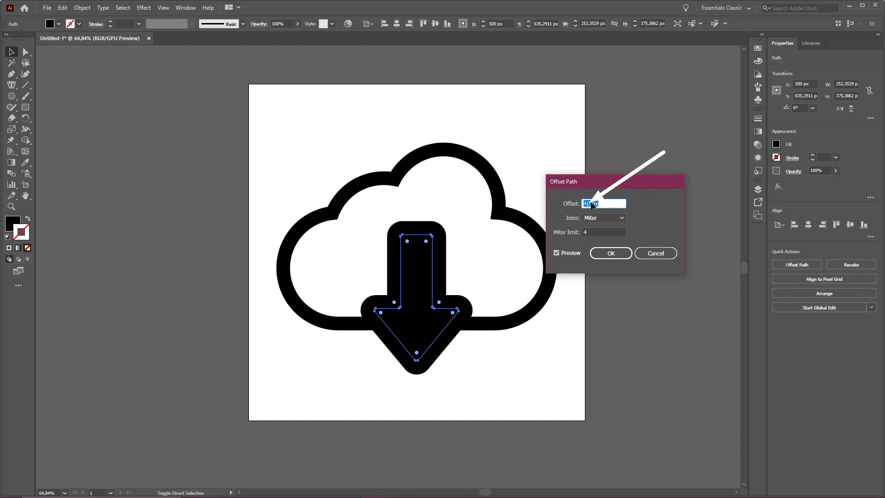
left_click(613, 257)
left_click(577, 228)
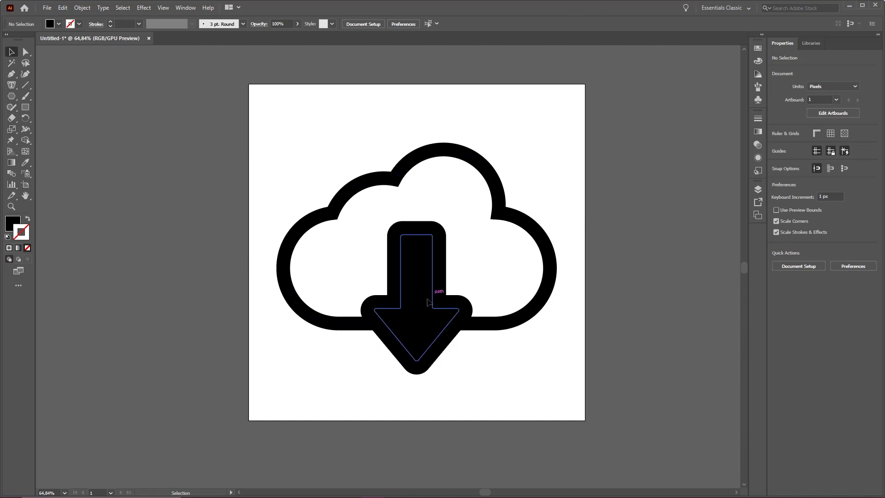
- Try copying the cloud's white fill and 40 pt black stroke onto the offset arrow with the Eyedropper
left_click(419, 310)
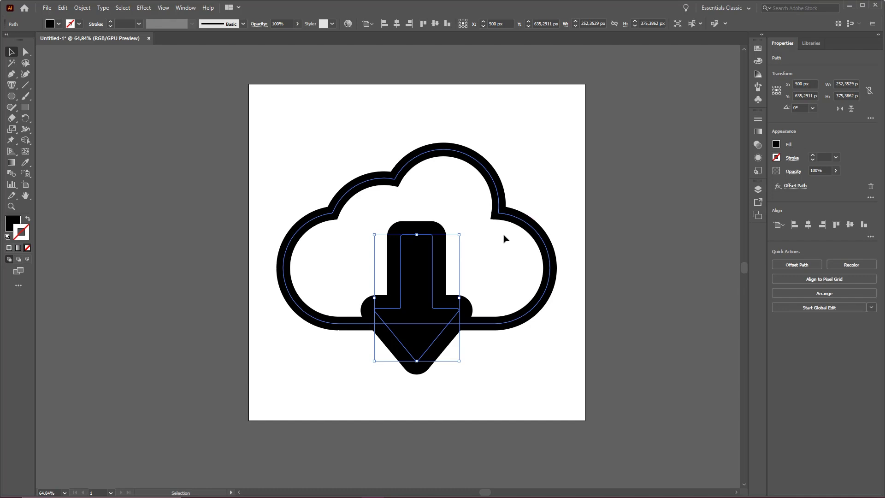
key("ctrl")
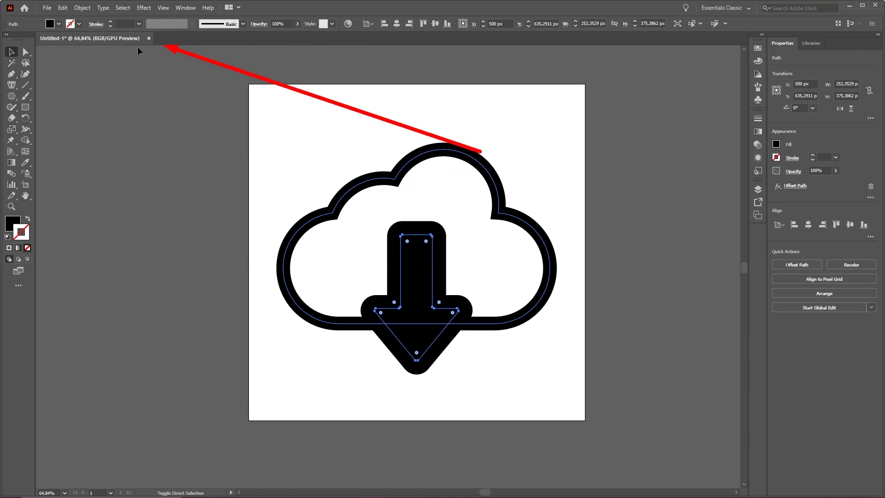
left_click(25, 163)
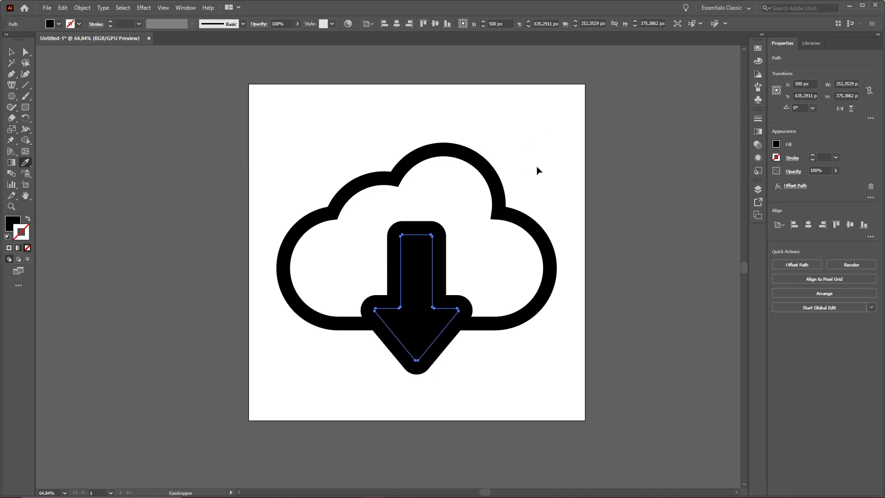
left_click(452, 195)
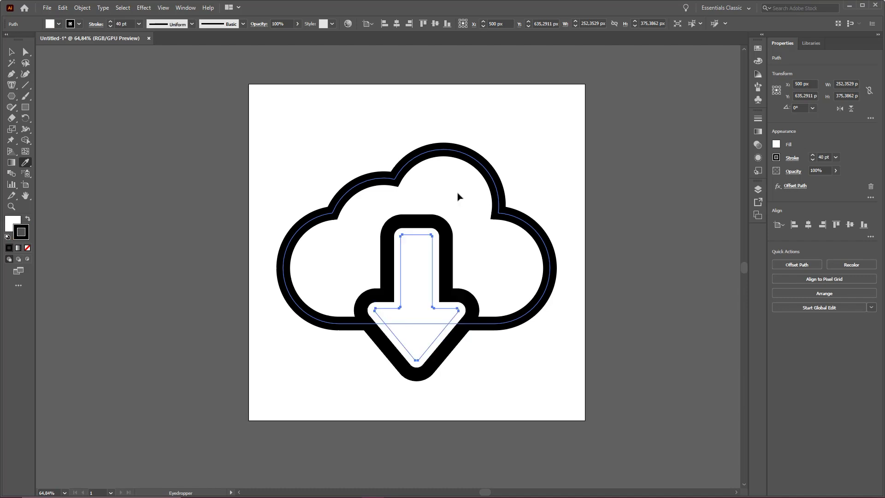
left_click(457, 197)
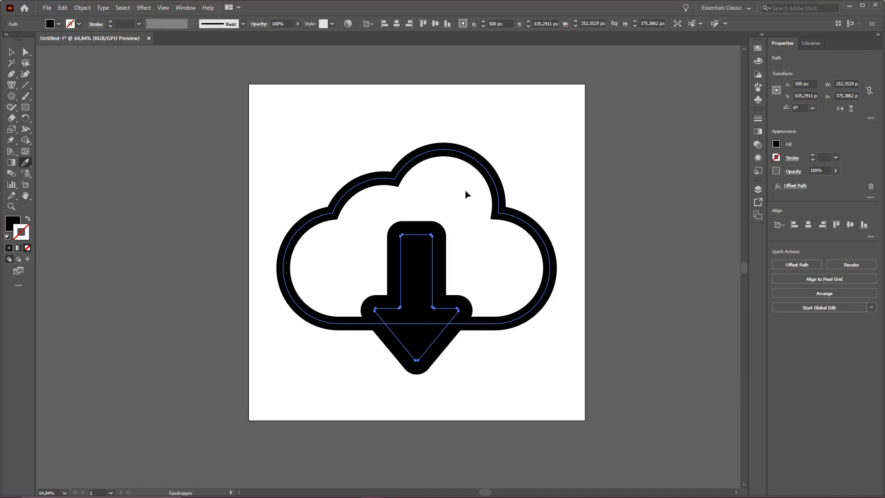
- Fill the offset arrow with white and no stroke by sampling the blank white background with the Eyedropper, and deselect it
left_click(536, 134)
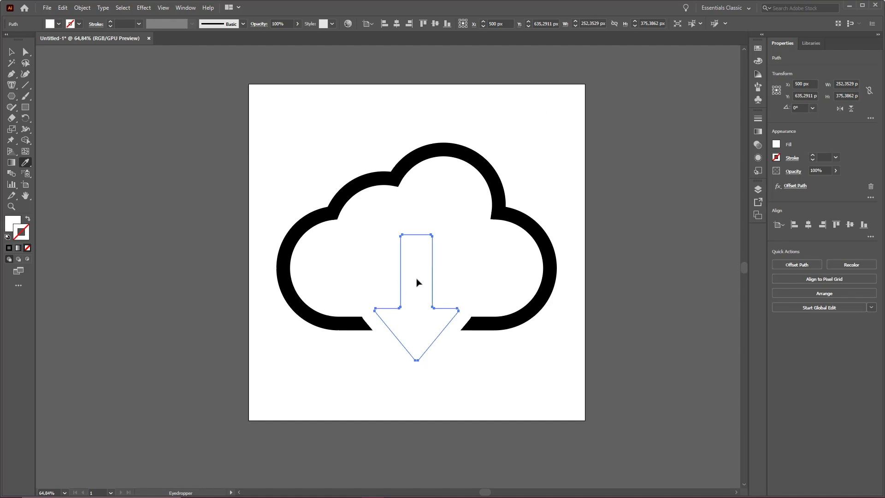
key("v")
left_click(490, 338)
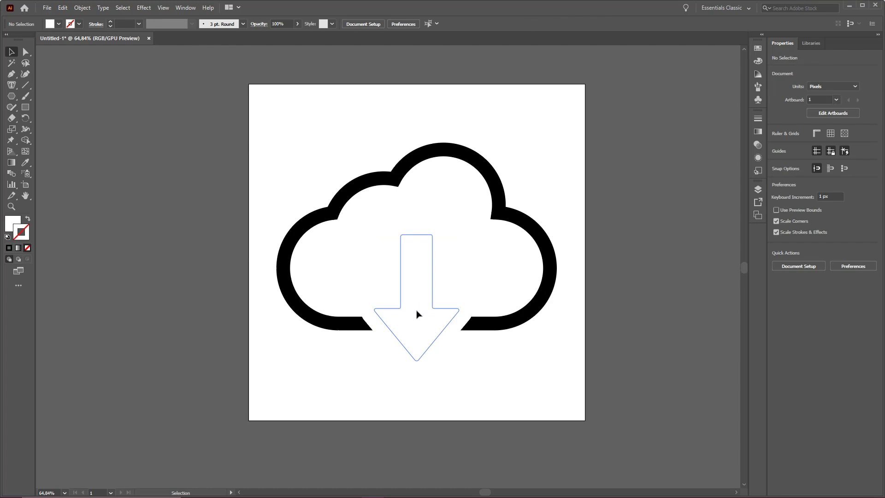
- Send the white offset arrow backward one level, behind the solid black arrow, and deselect it
left_click(432, 326)
left_click(432, 319, "shift")
left_click(420, 318)
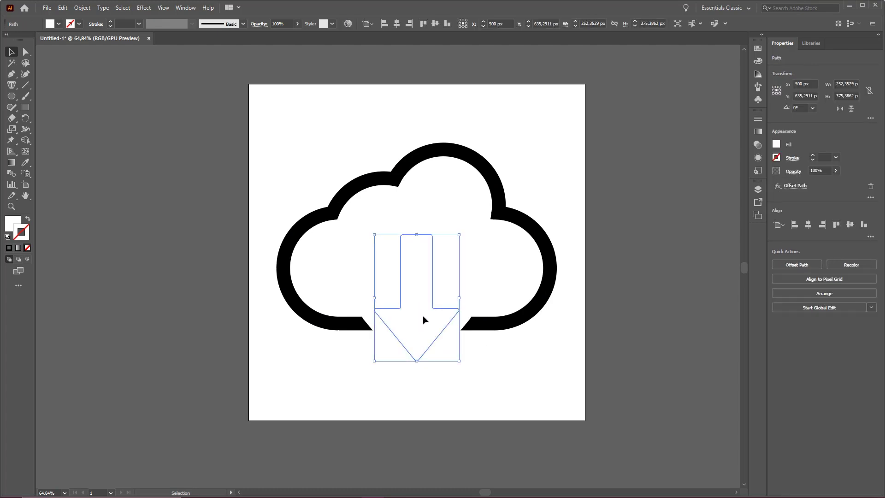
right_click(415, 298)
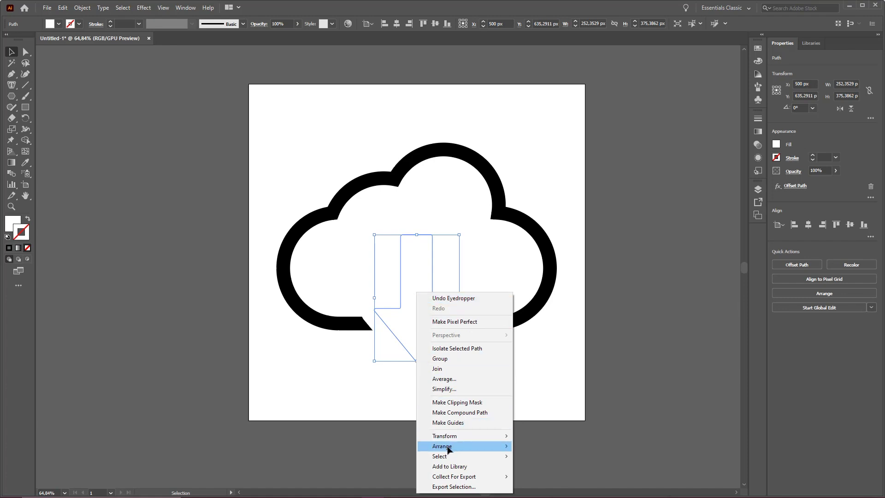
mouse_move(464, 448)
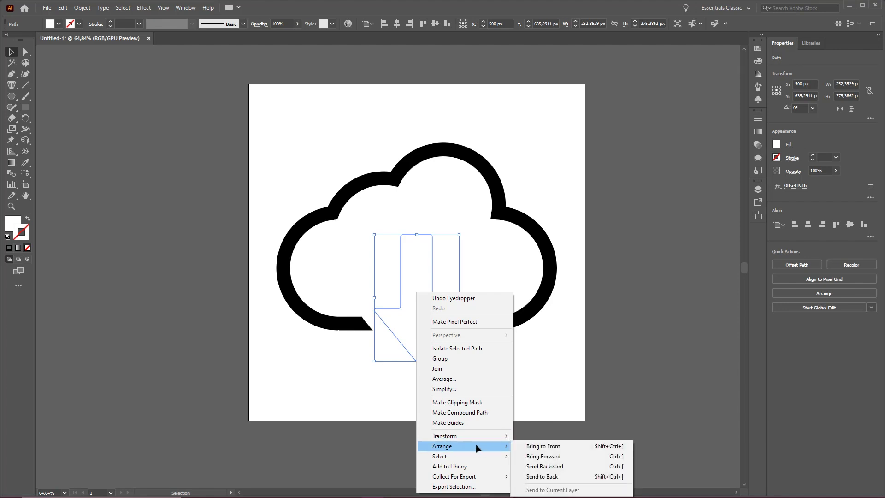
left_click(555, 467)
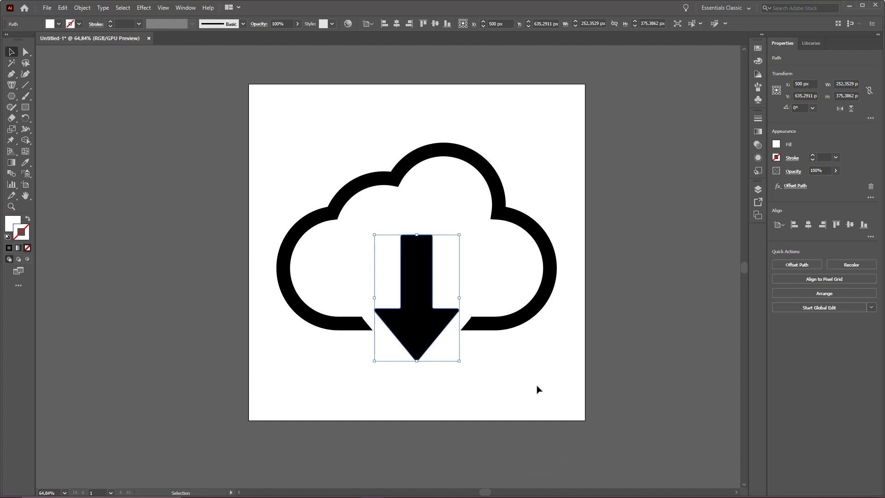
left_click(512, 362)
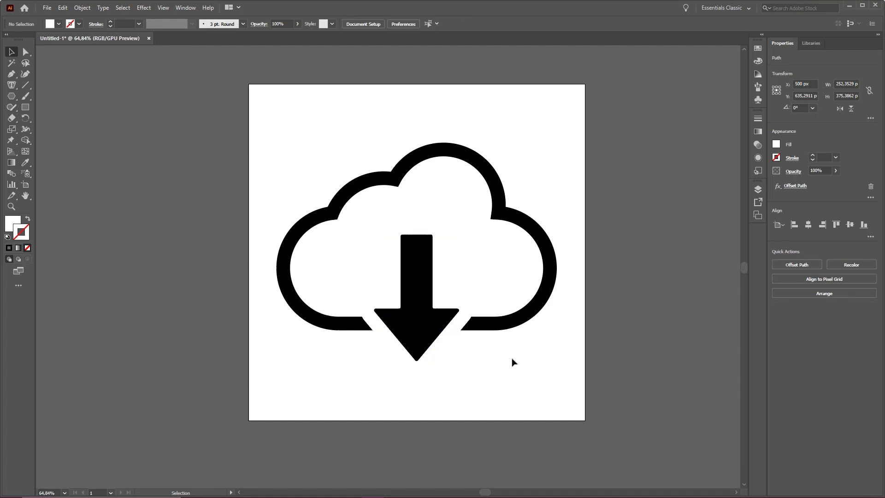
- Bring the solid black arrow to the front of the stacking order
key("ctrl+minus")
key("ctrl+minus")
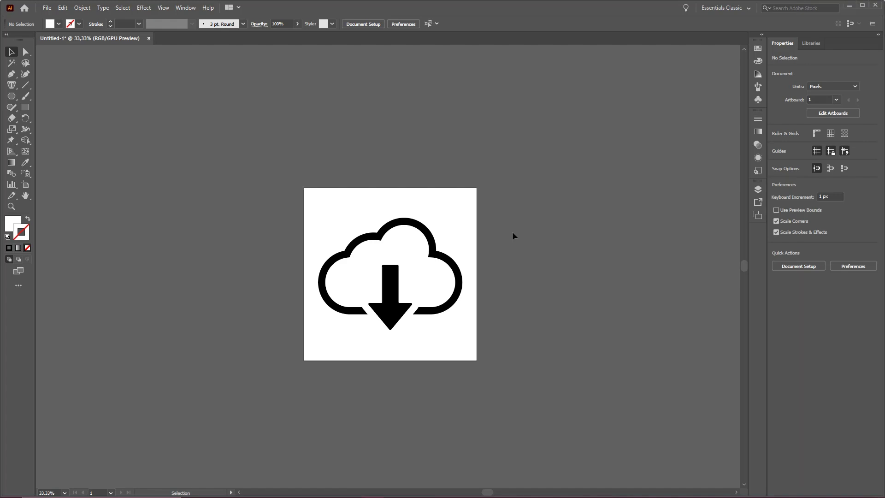
left_click(395, 303)
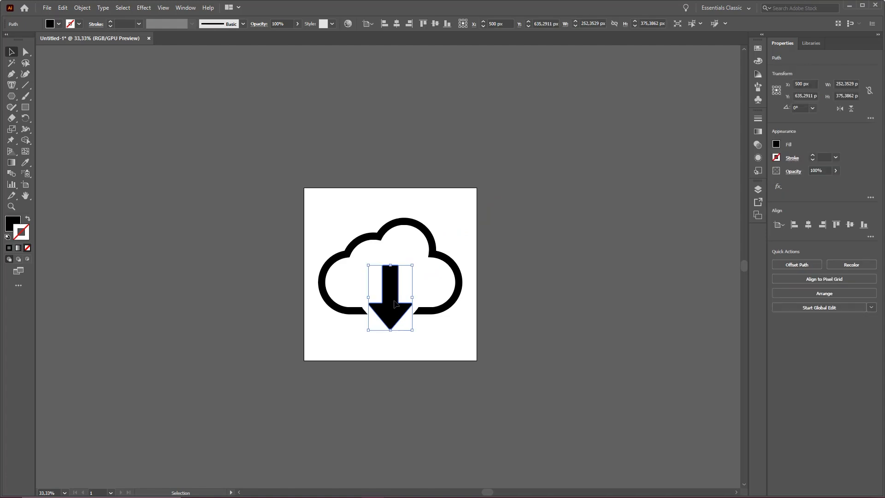
right_click(395, 303)
mouse_move(410, 253)
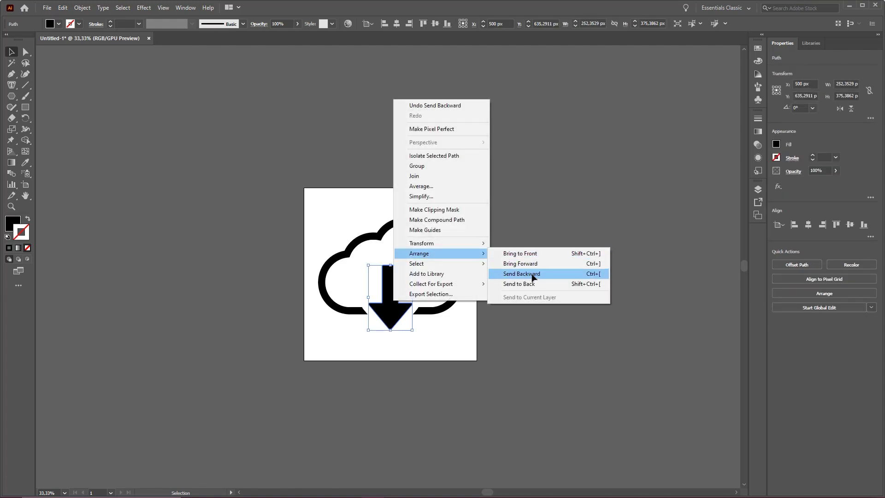
left_click(538, 255)
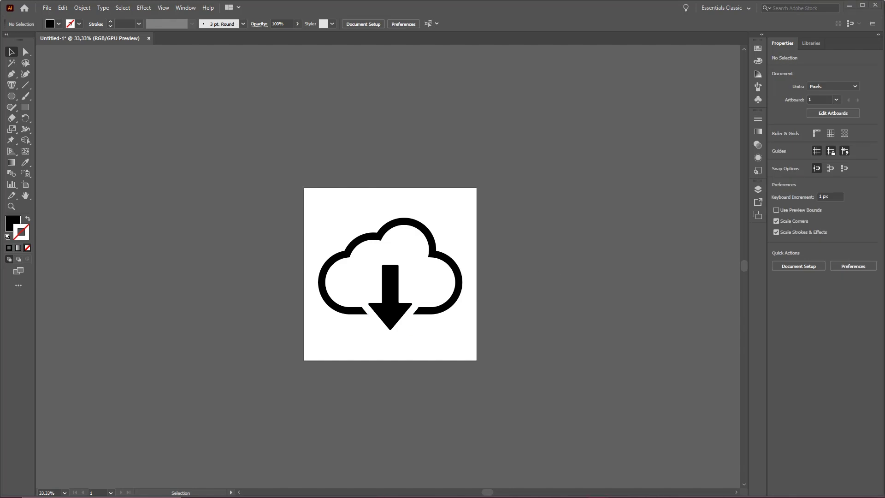